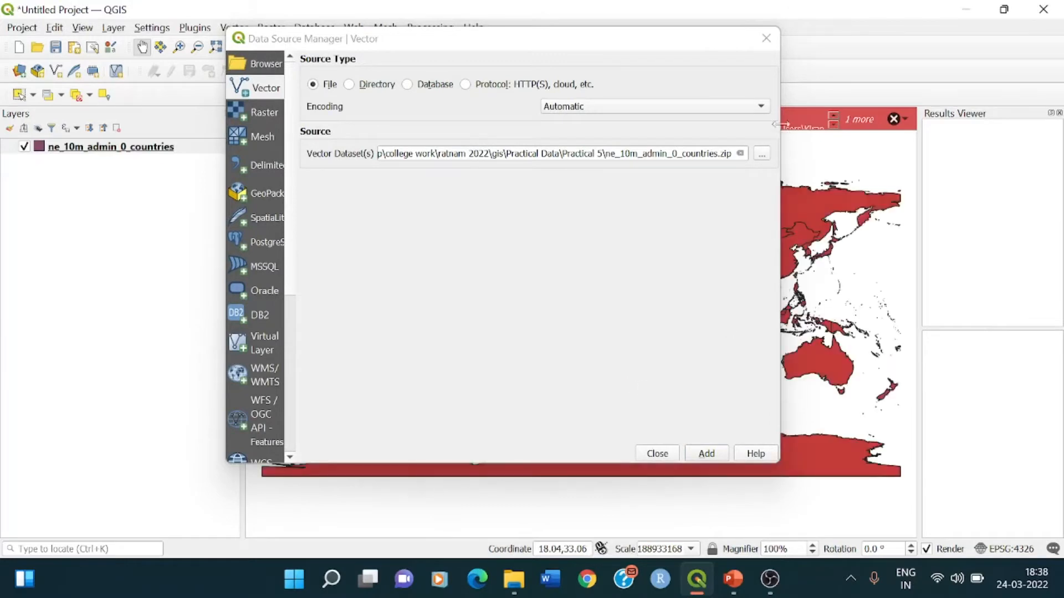
Close the Data Source Manager and dismiss the invalid layer messages above the map
left_click(767, 38)
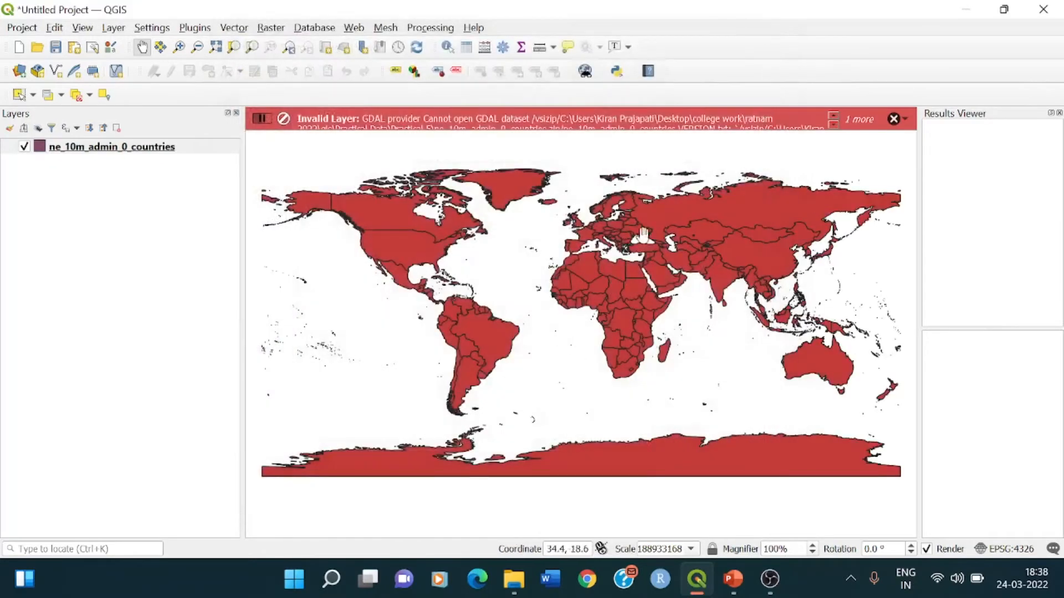
left_click(893, 118)
left_click(892, 118)
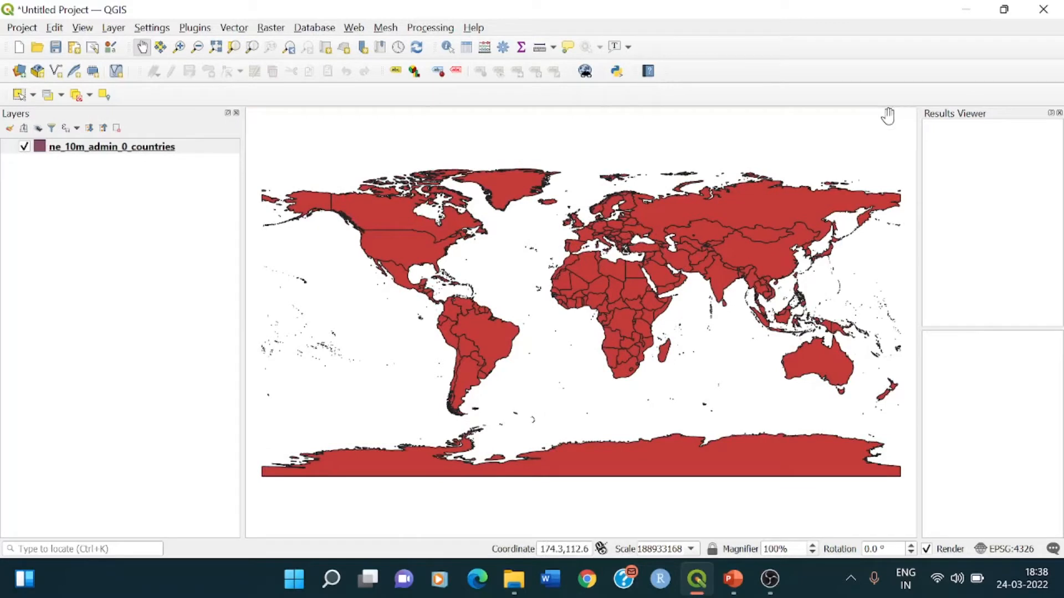
Review the provider information and CRS in the ne_10m_admin_0_countries layer's properties
right_click(134, 148)
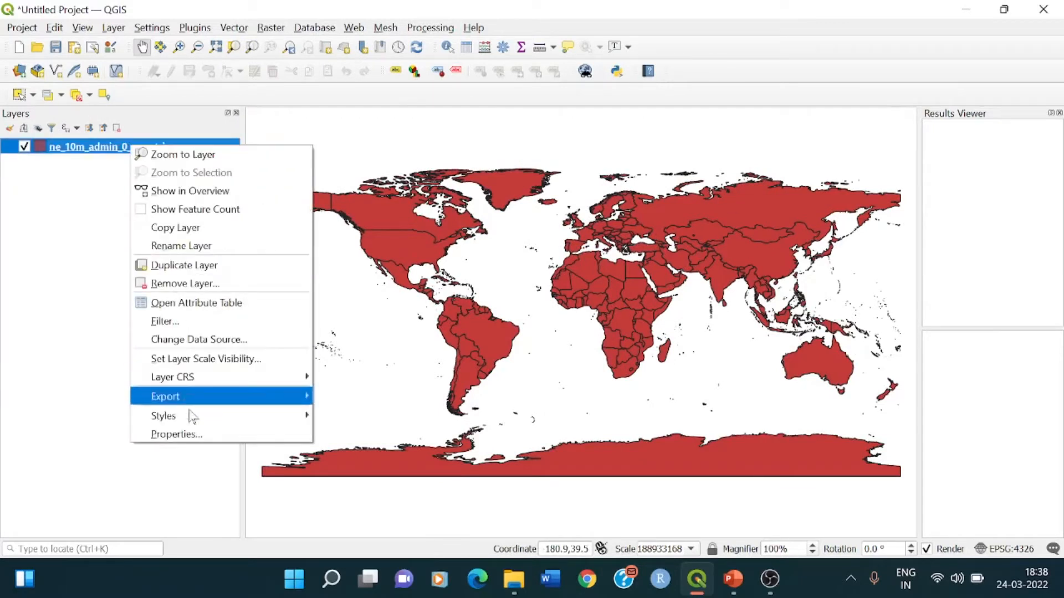
left_click(193, 436)
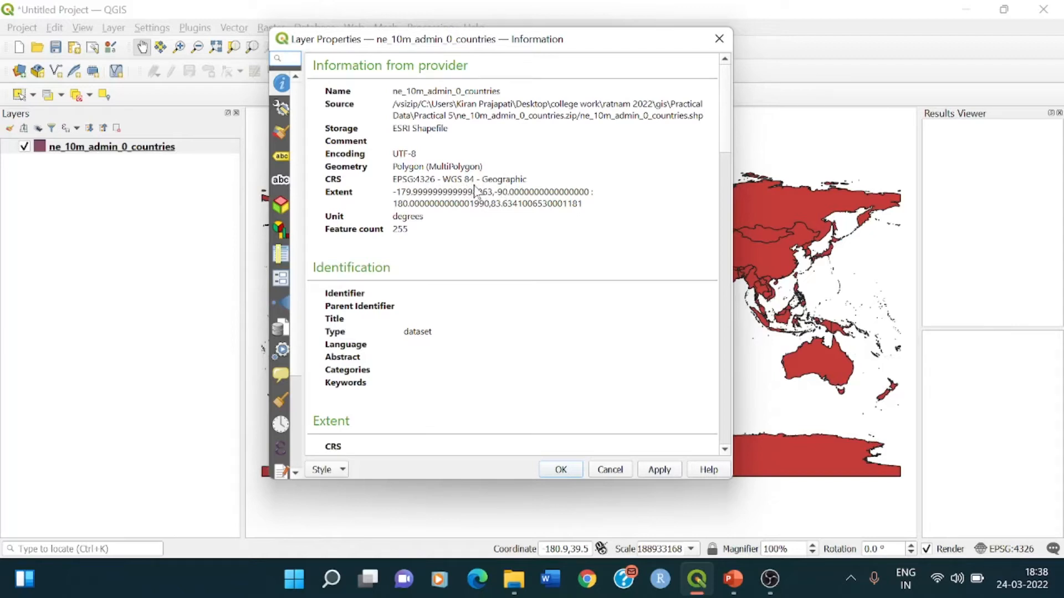
left_click(720, 38)
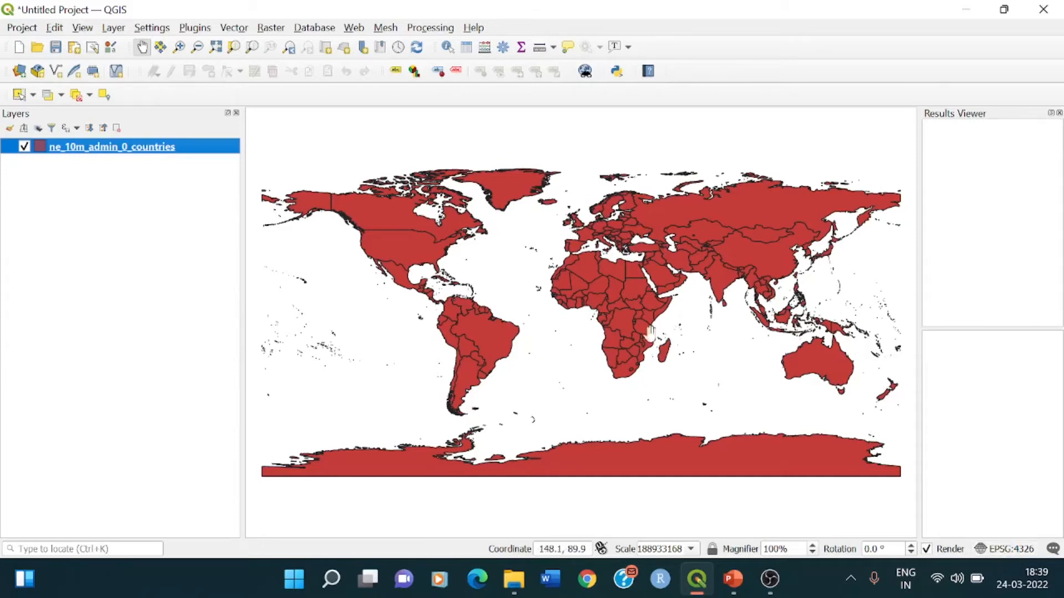
Select the United Kingdom feature on the ne_10m_admin_0_countries layer
left_click(19, 95)
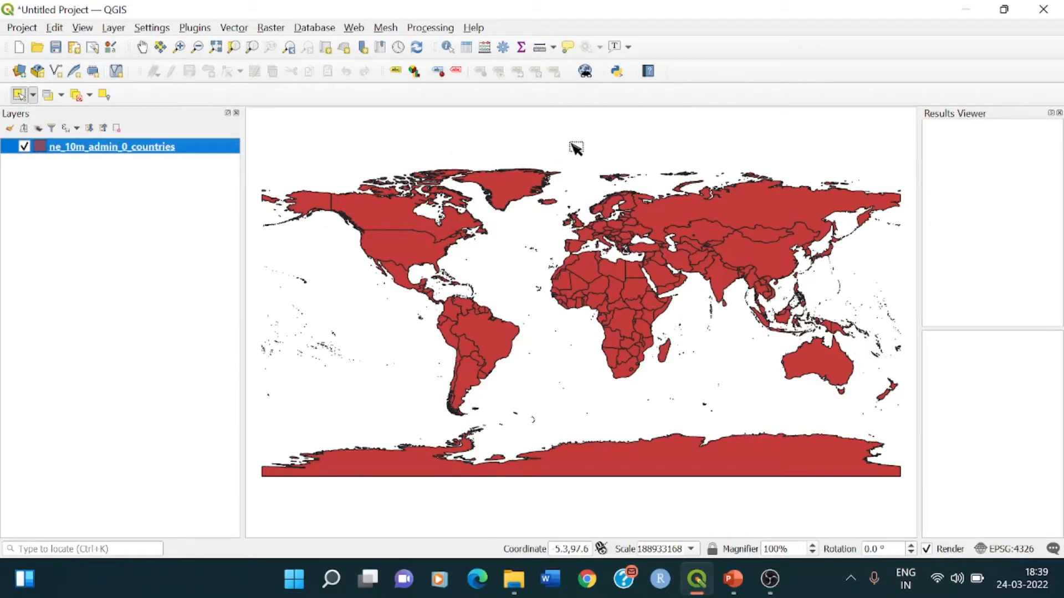
left_click(180, 49)
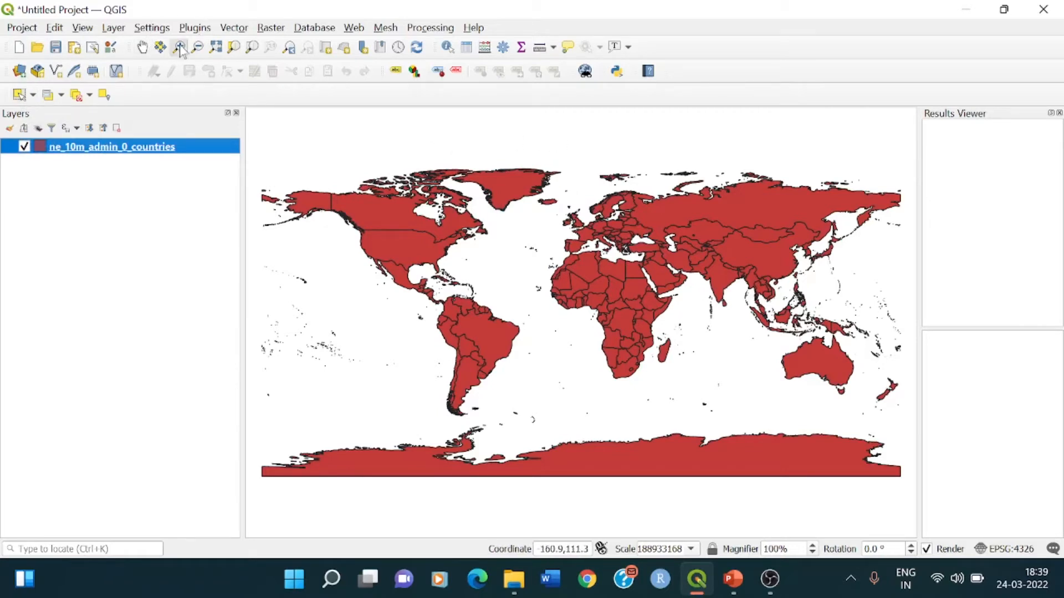
scroll(592, 224, "up", 3)
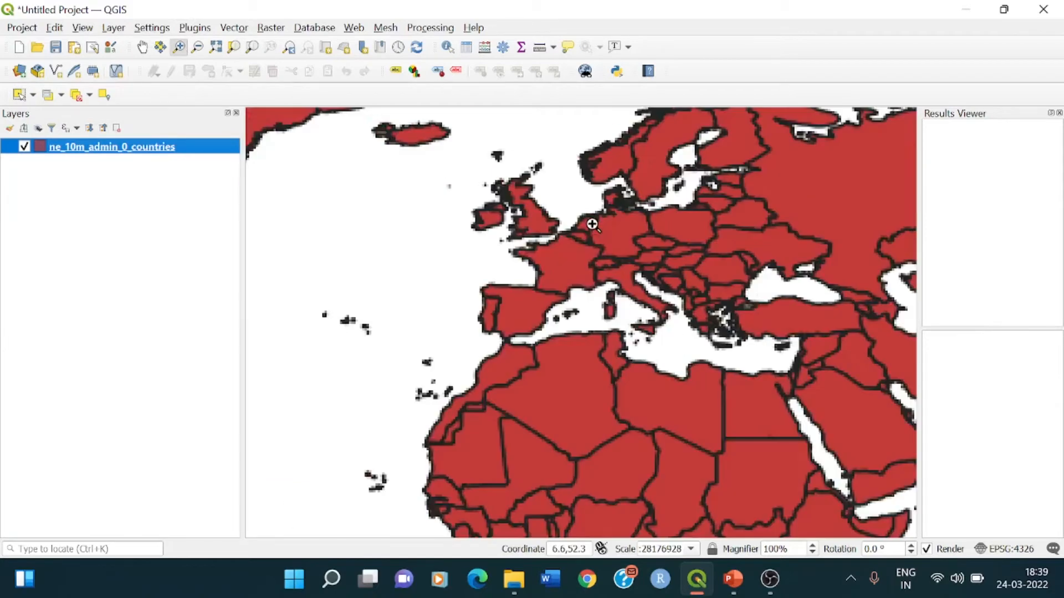
scroll(552, 239, "up", 1)
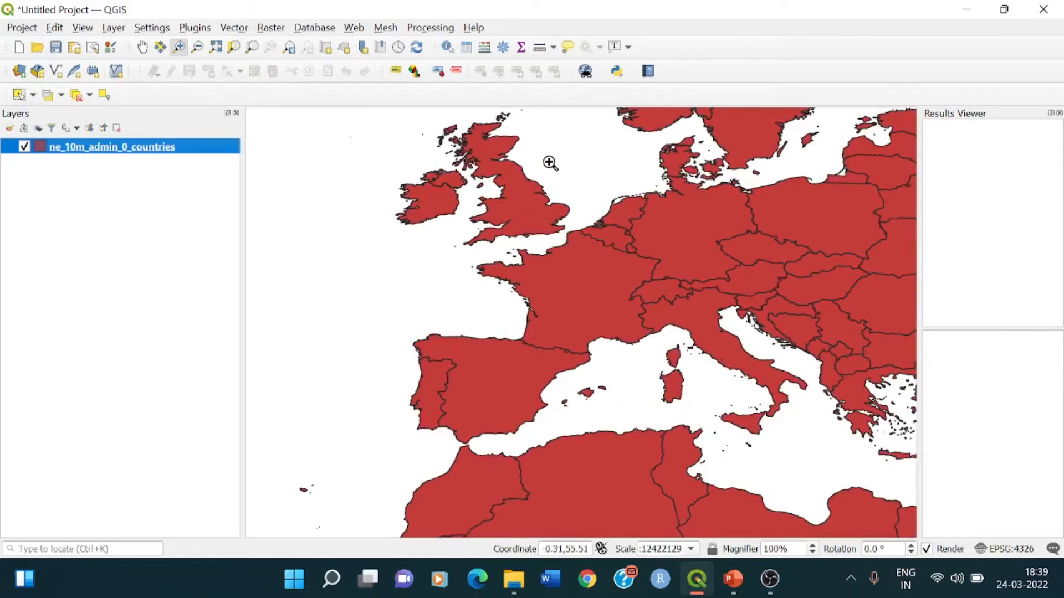
left_click(17, 95)
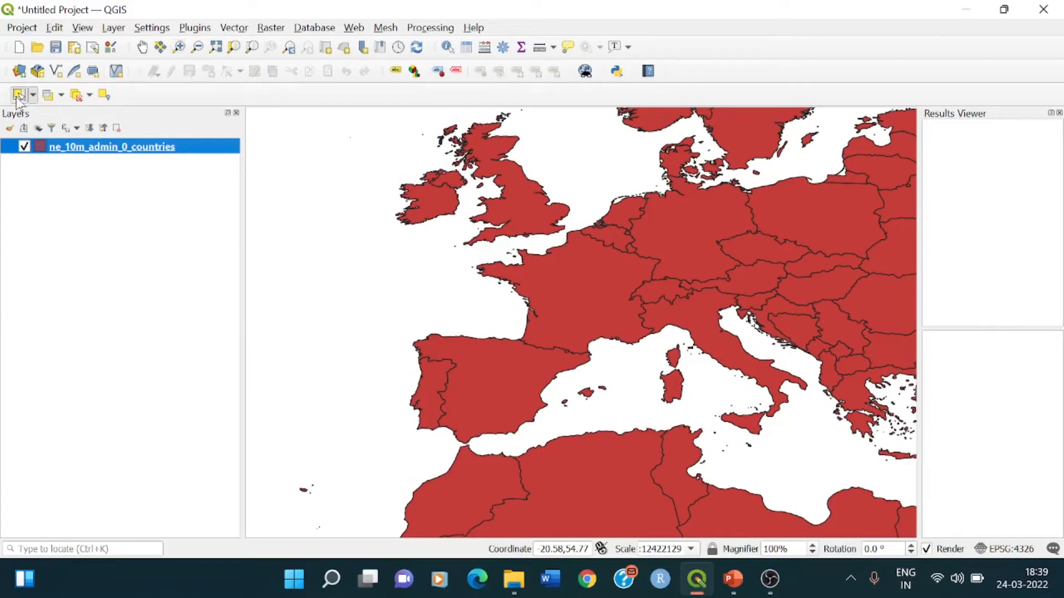
left_click(518, 209)
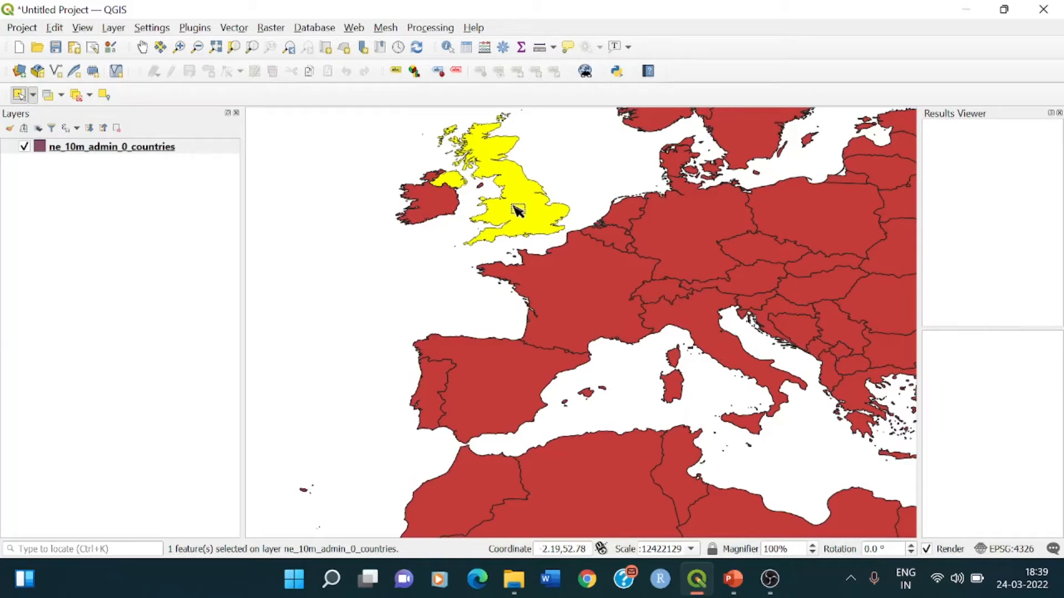
Set up Reproject Layer for the selected United Kingdom feature with target CRS EPSG:27700 - OSGB 1936 / British National Grid
left_click(229, 29)
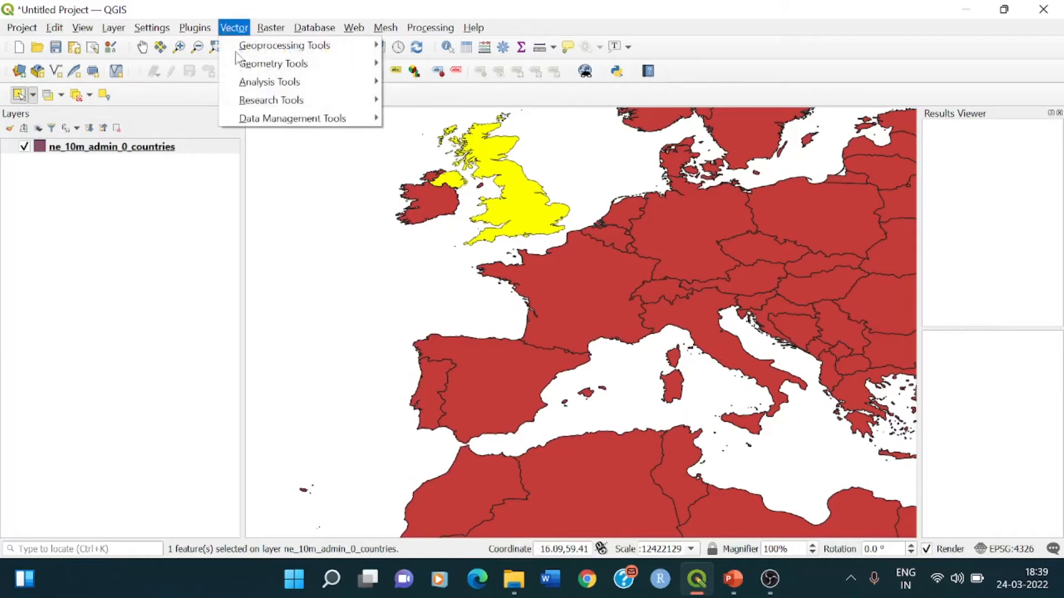
mouse_move(256, 127)
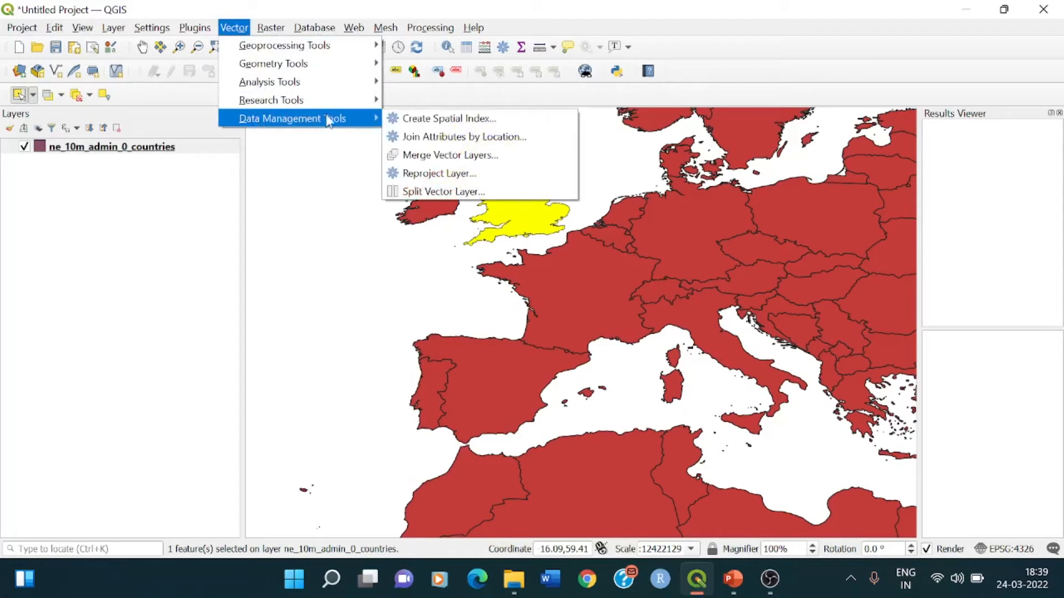
left_click(405, 176)
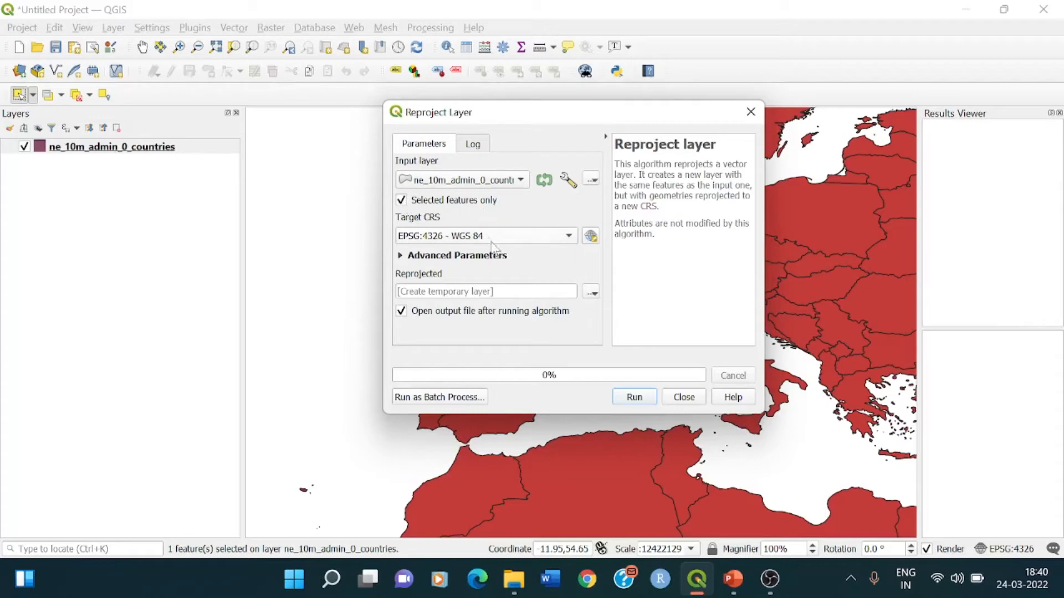
left_click(591, 236)
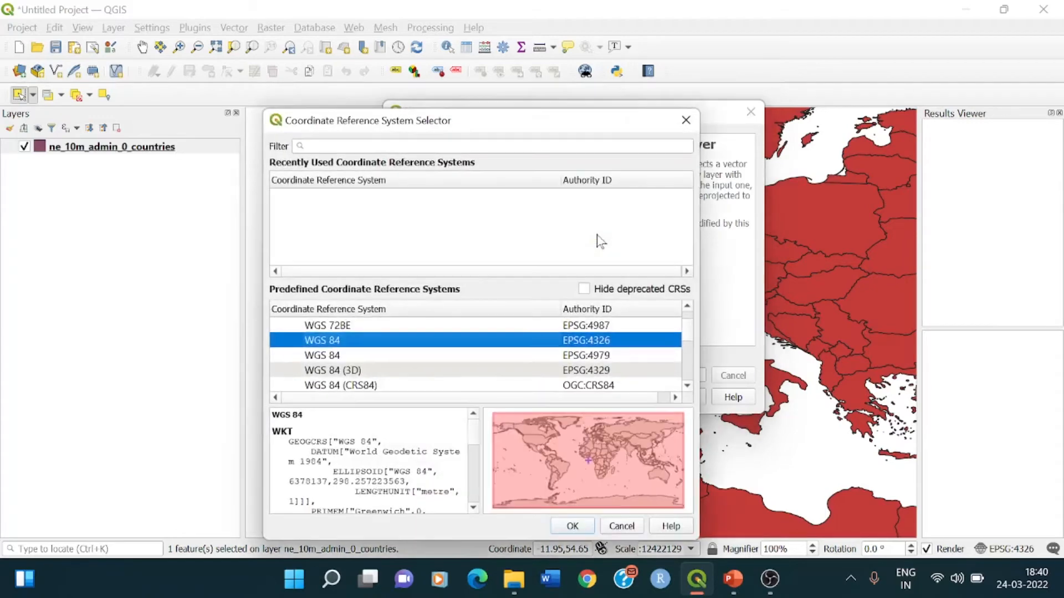
left_click_drag(480, 132, 475, 109)
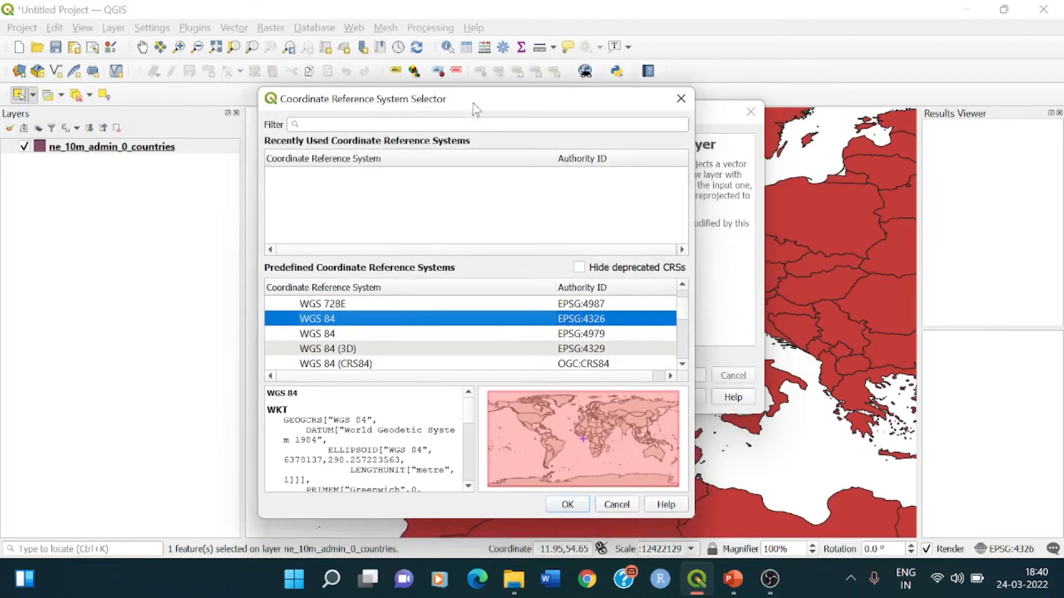
left_click(475, 124)
type("2")
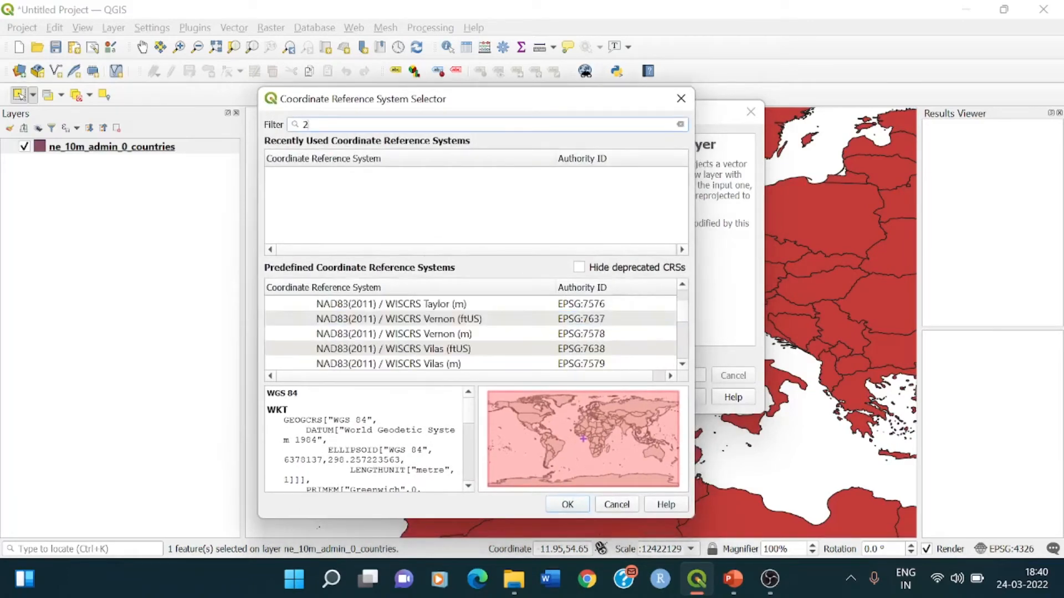
type("7700")
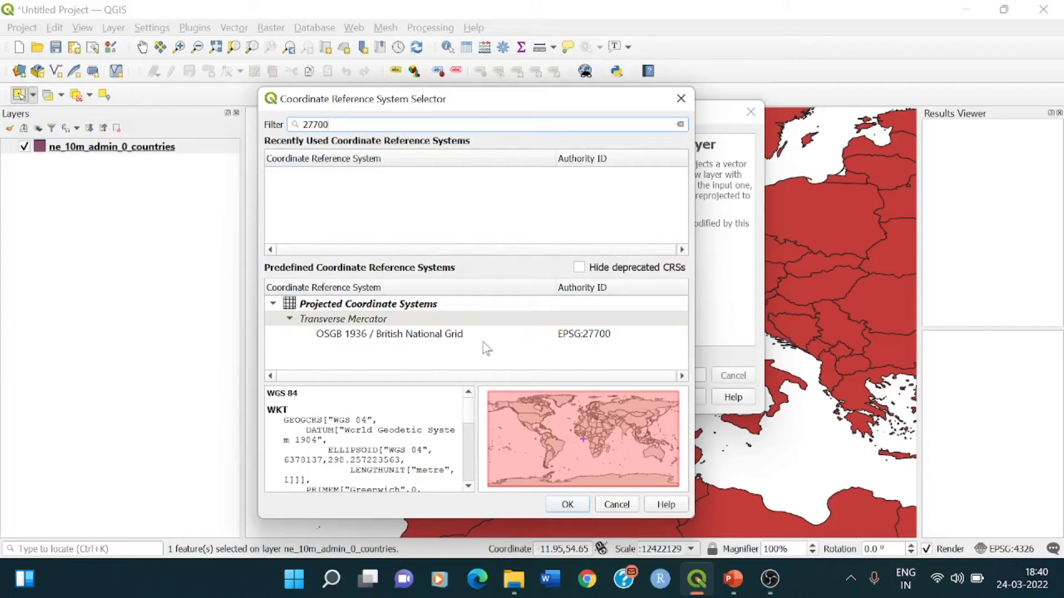
left_click(453, 339)
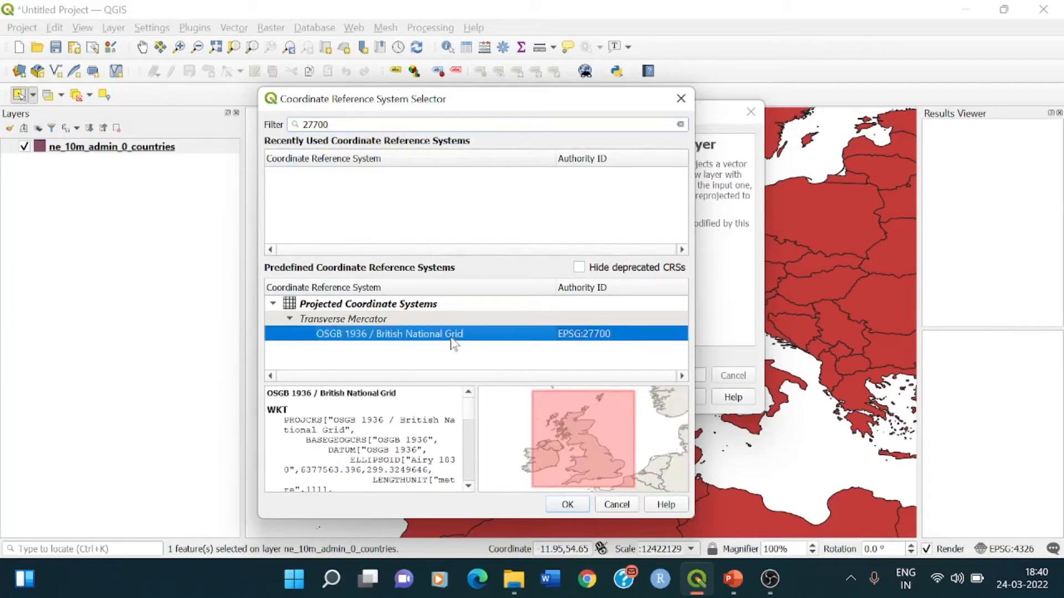
left_click(566, 508)
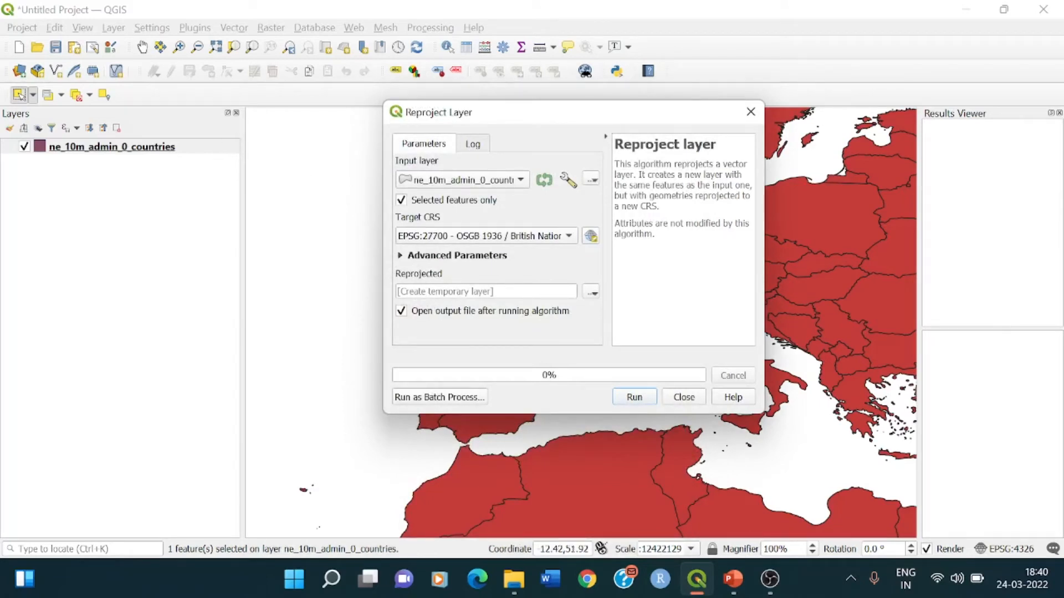
Run the reprojection with its output saved as the GeoPackage file united_kingdom in the Practical 5 folder
left_click(592, 292)
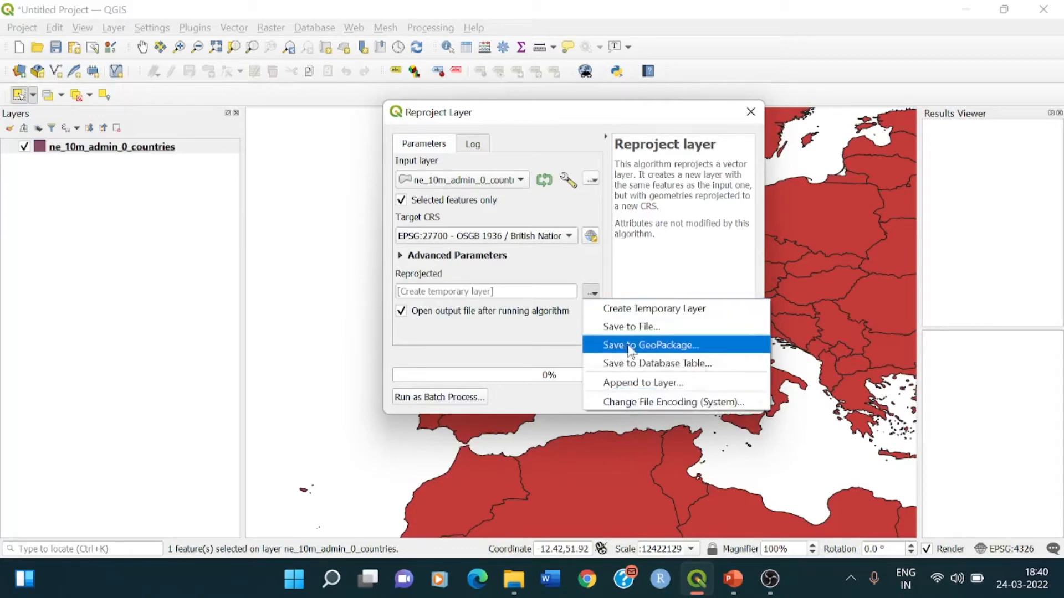
left_click(620, 331)
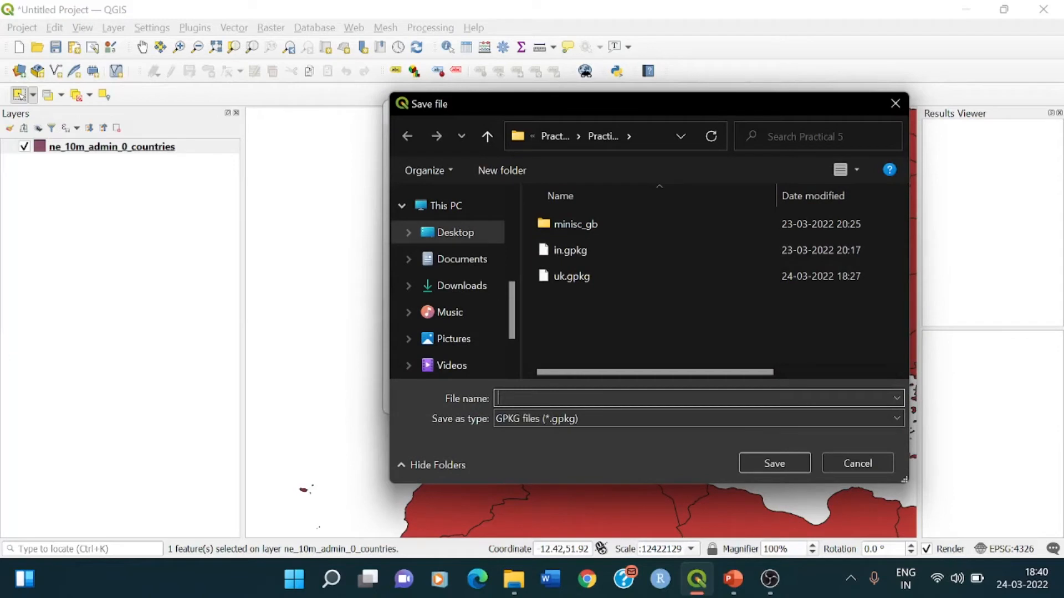
type("unik")
type("ted_ki")
type("ngdom")
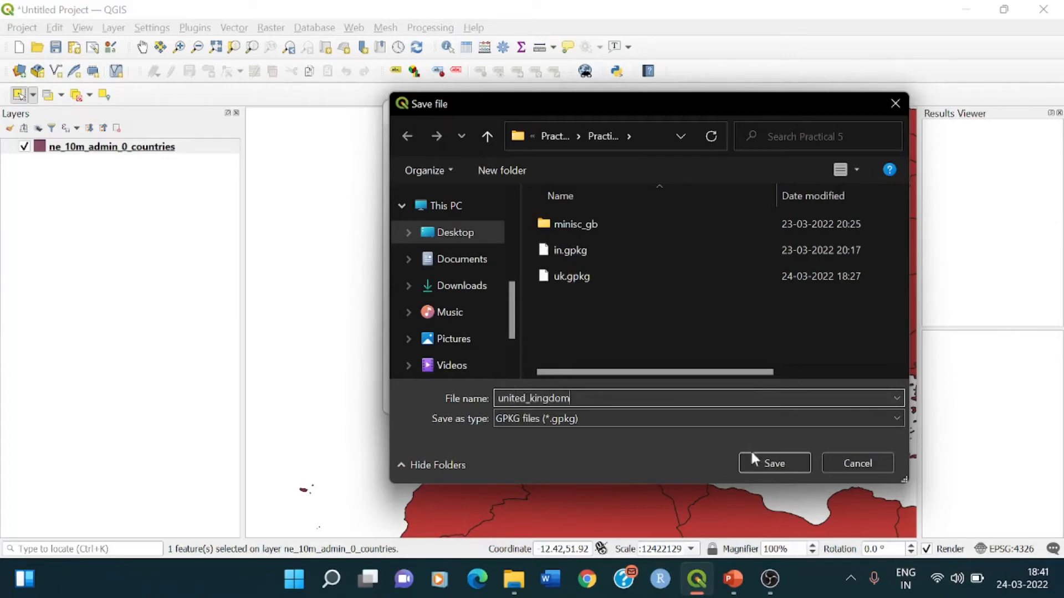
left_click(795, 470)
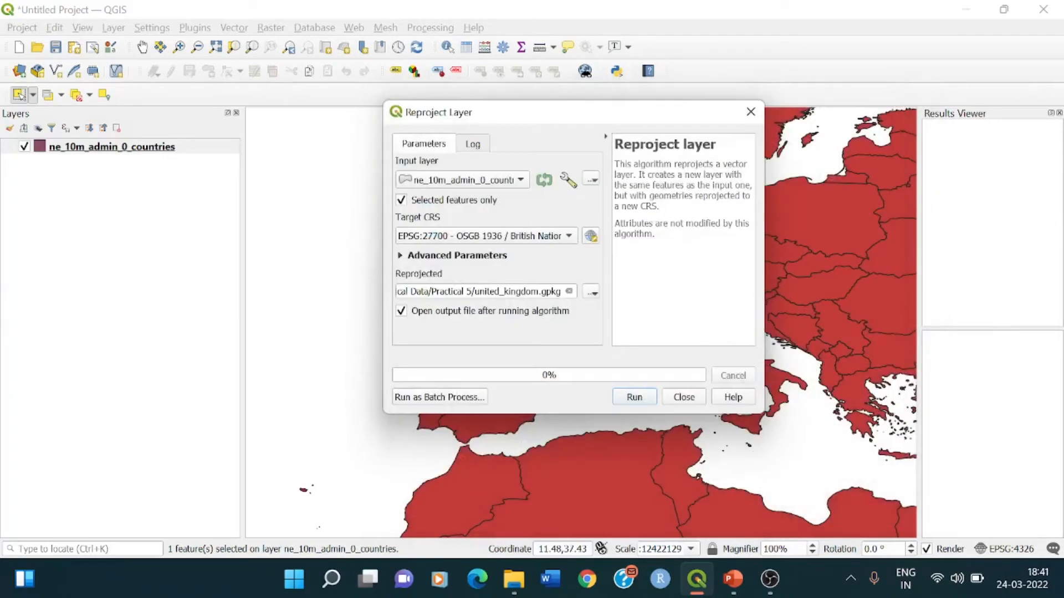
left_click(635, 397)
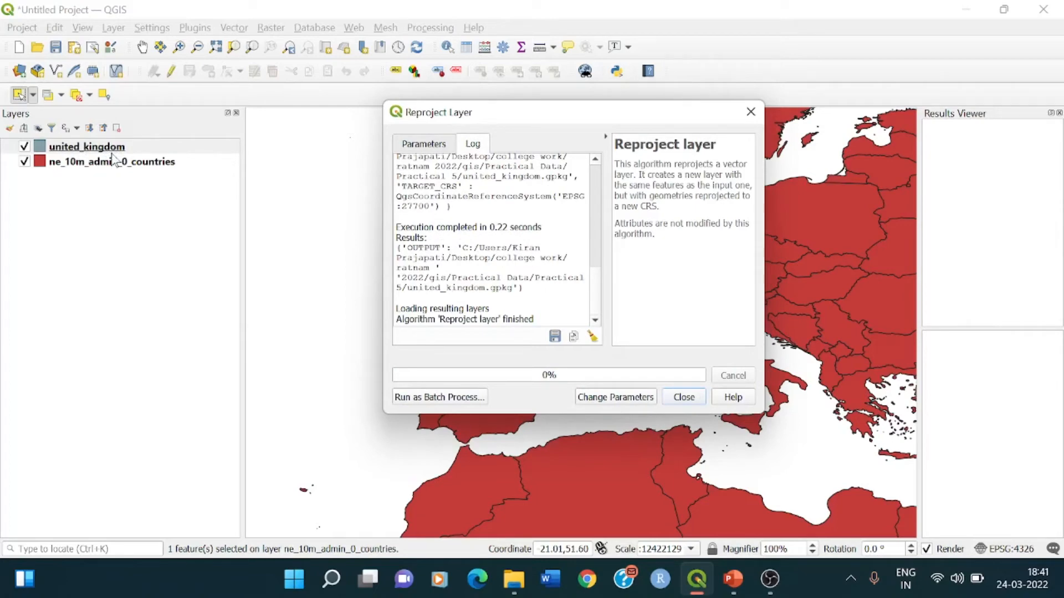
left_click(751, 112)
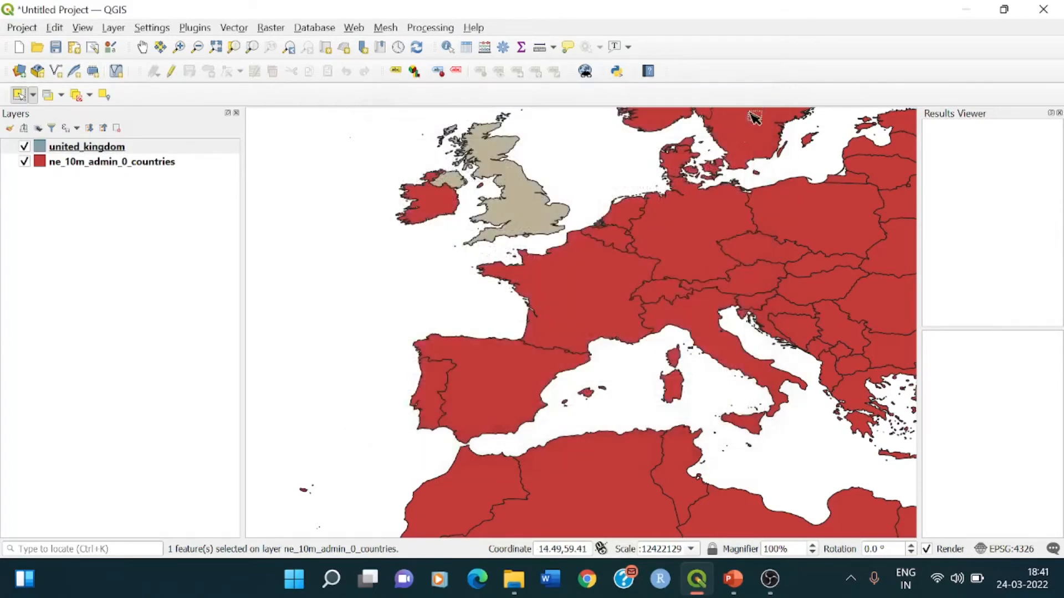
Compare the map with the ne_10m_admin_0_countries layer hidden and shown to inspect the reprojected united_kingdom layer
left_click(32, 166)
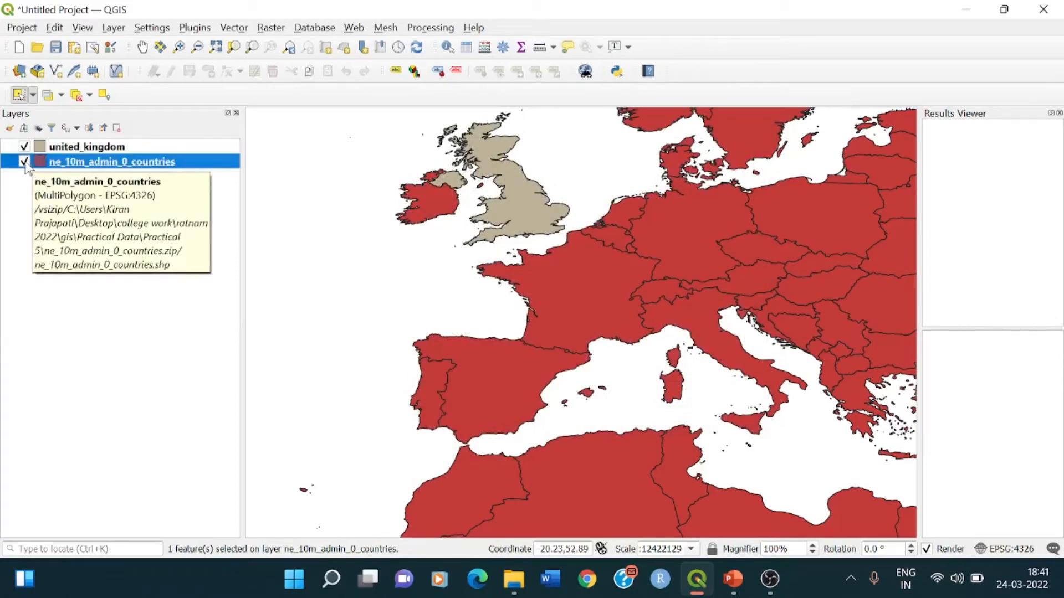
left_click(24, 161)
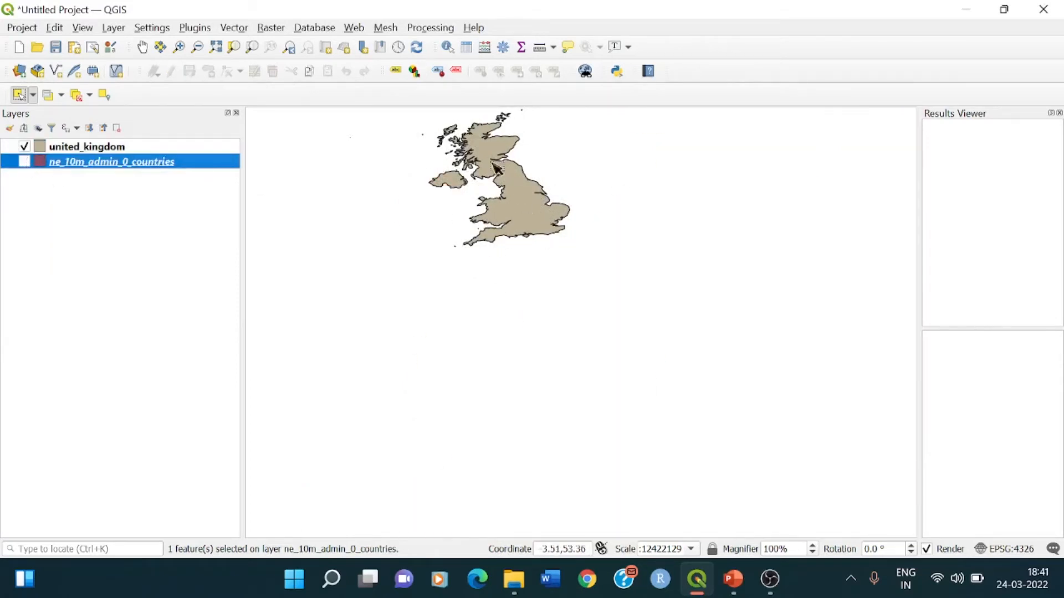
left_click(23, 161)
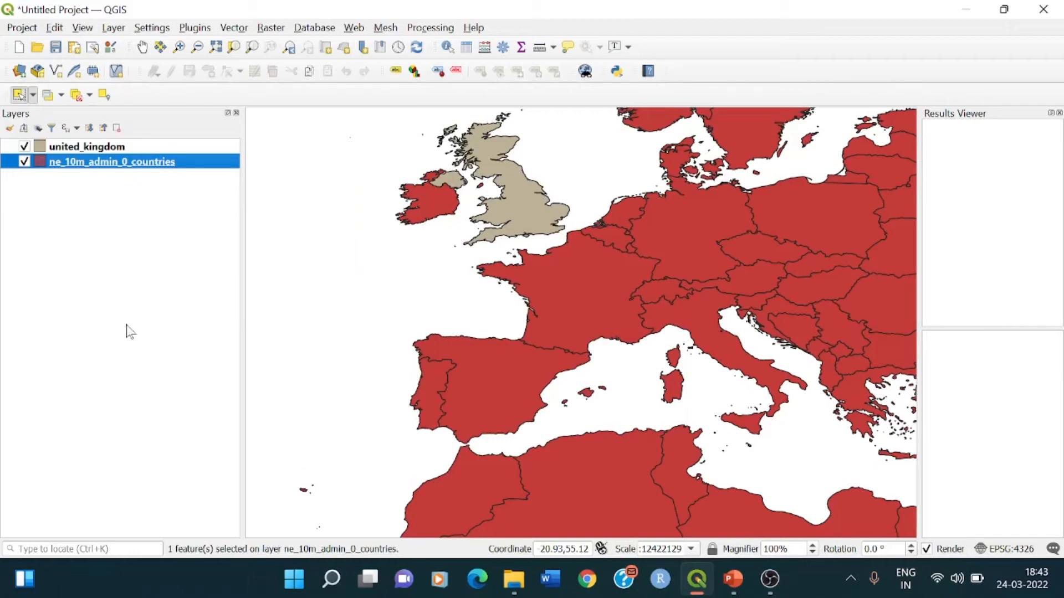
Hide the ne_10m_admin_0_countries layer and enlarge and centre the united_kingdom layer in the map
mouse_move(129, 151)
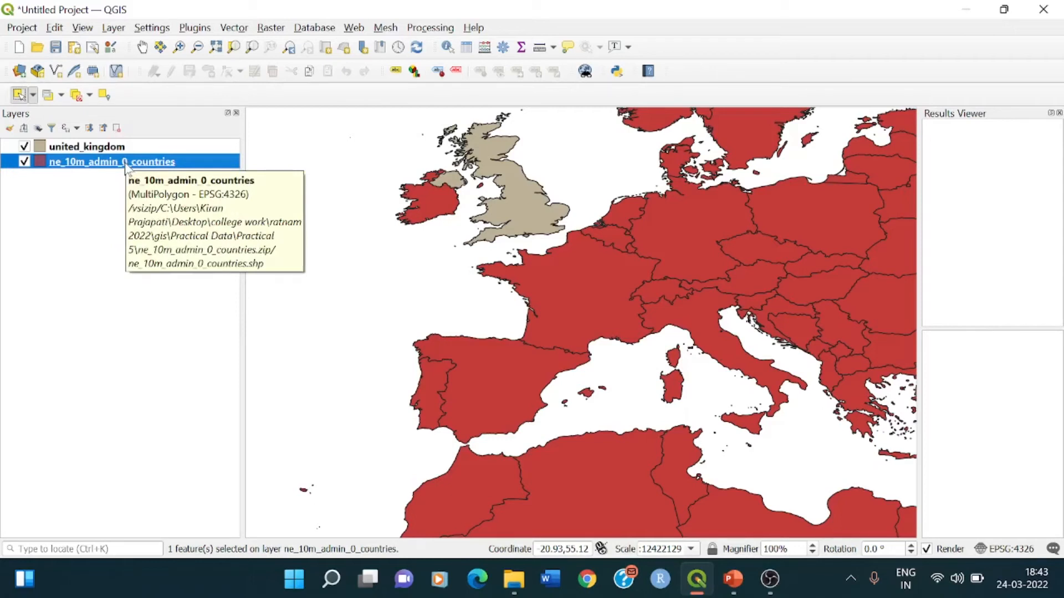
left_click(26, 163)
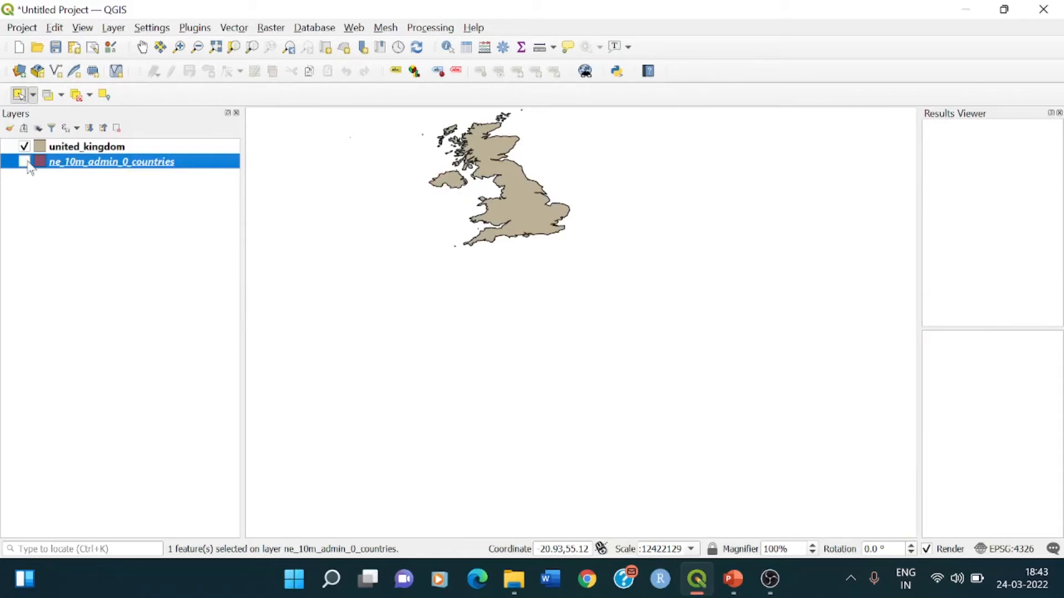
left_click(180, 47)
left_click(558, 257)
left_click_drag(530, 204, 565, 321)
scroll(548, 253, "down", 3)
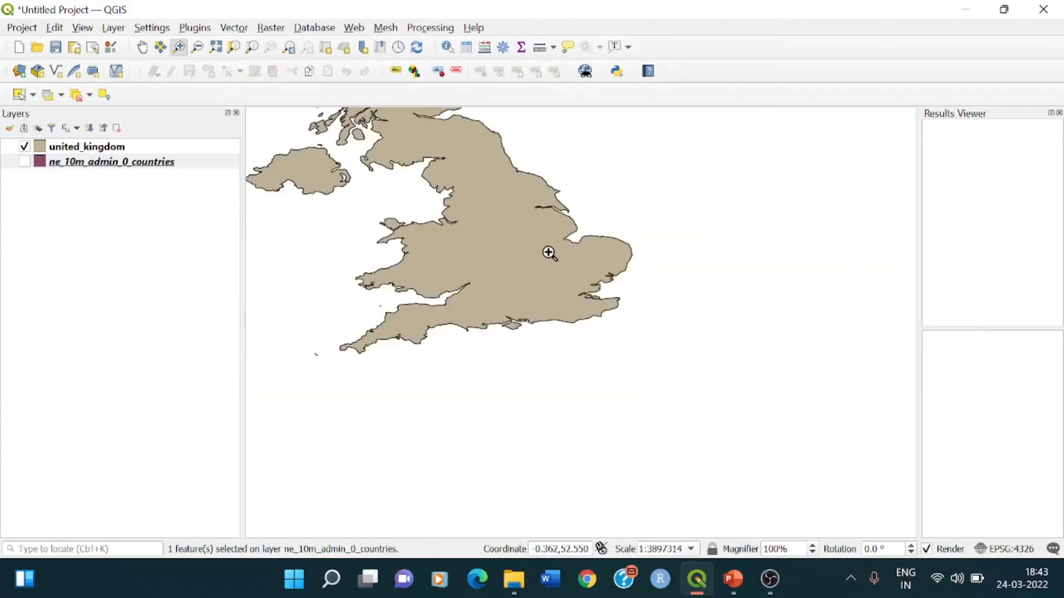
left_click(143, 47)
left_click_drag(366, 170, 491, 317)
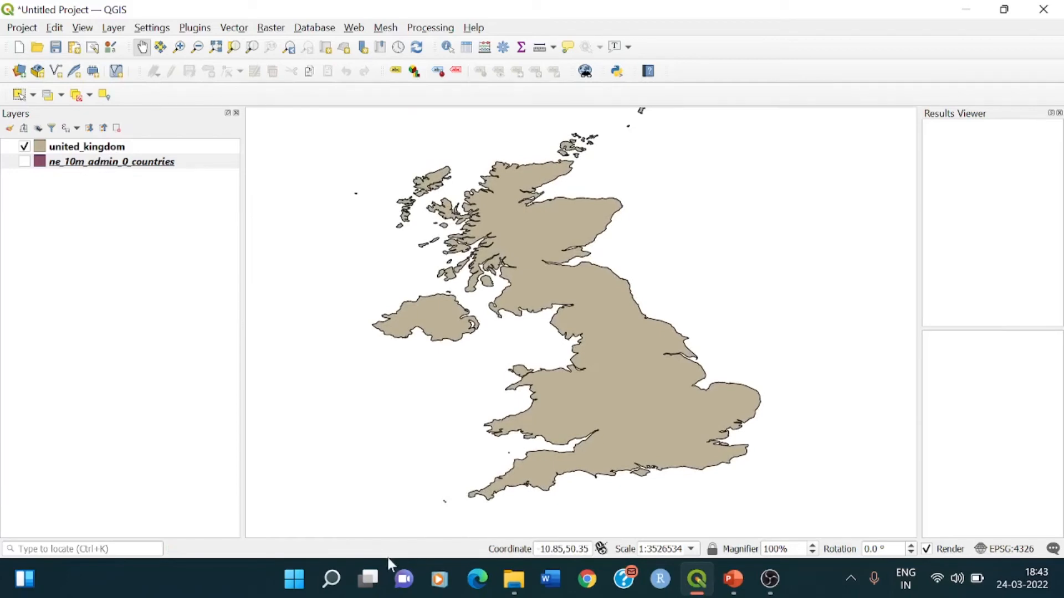
Accept the Inverse of British National Grid + OSGB 1936 to WGS 84 (6) transformation and examine the united_kingdom layer's CRS information
right_click(92, 146)
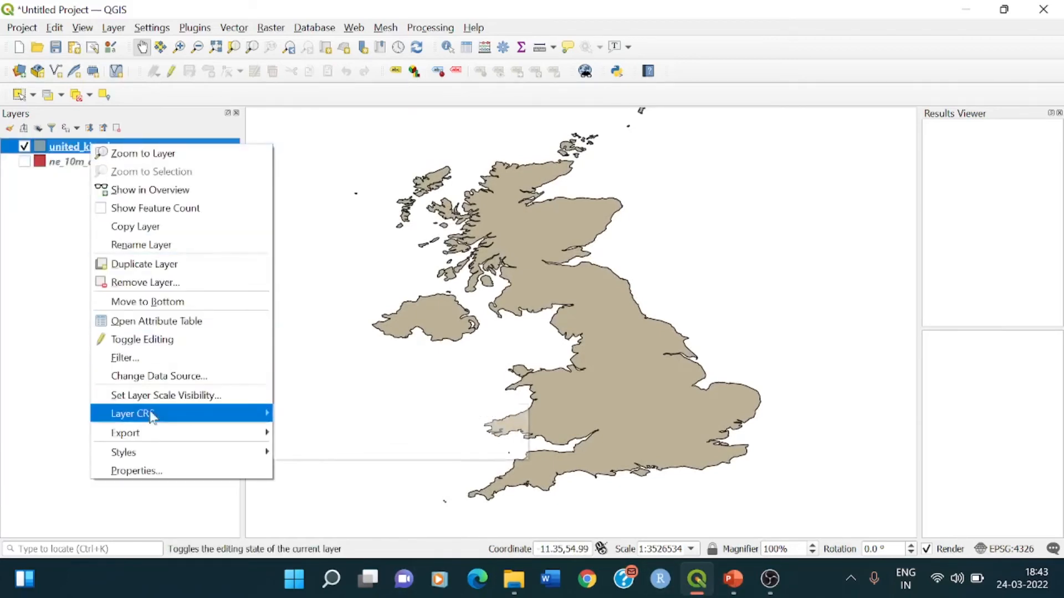
mouse_move(148, 413)
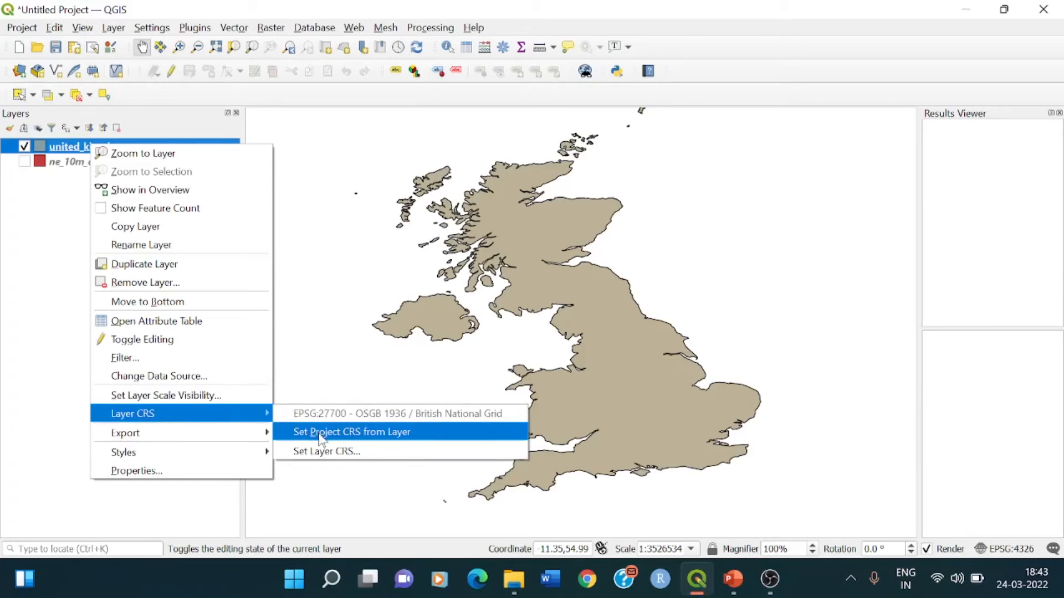
right_click(58, 144)
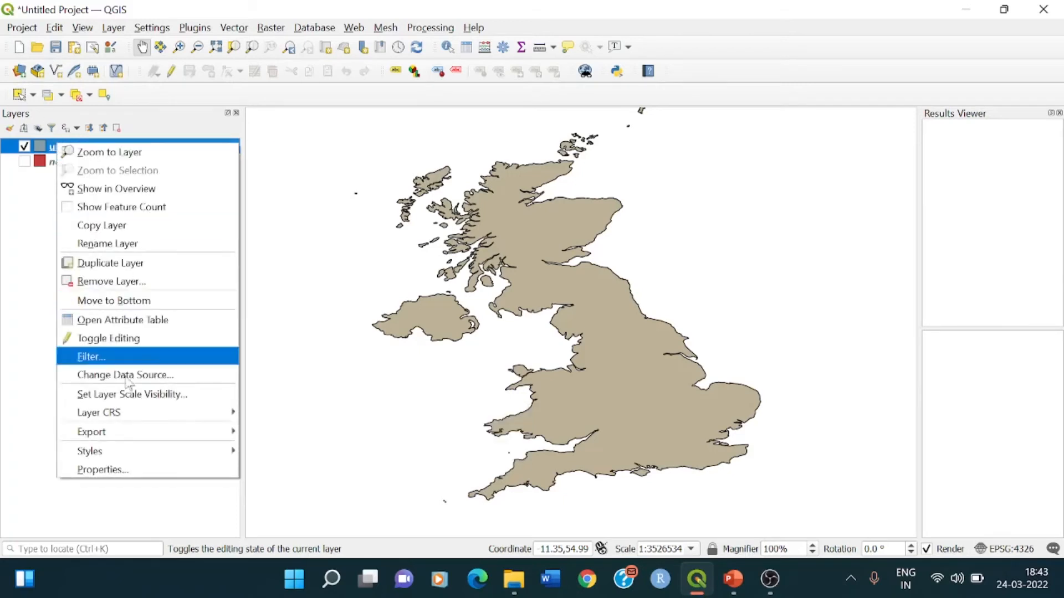
left_click(138, 469)
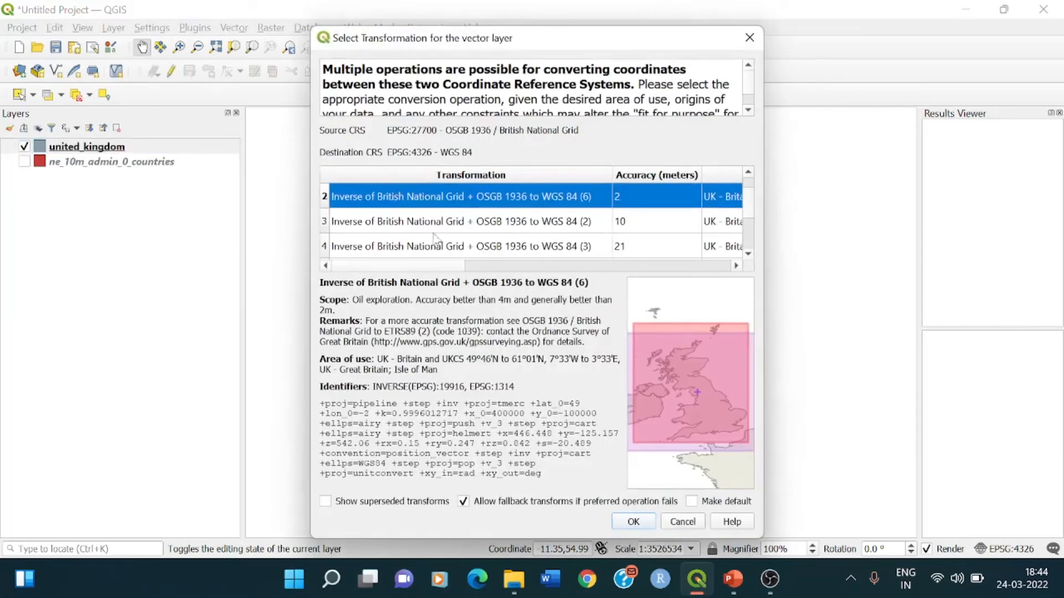
left_click(636, 522)
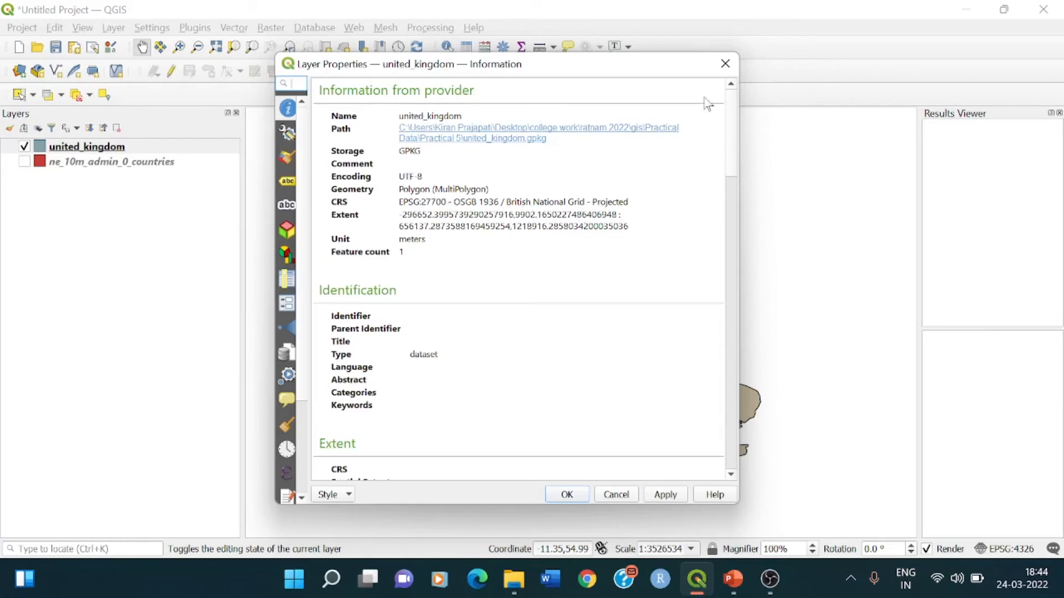
left_click(725, 63)
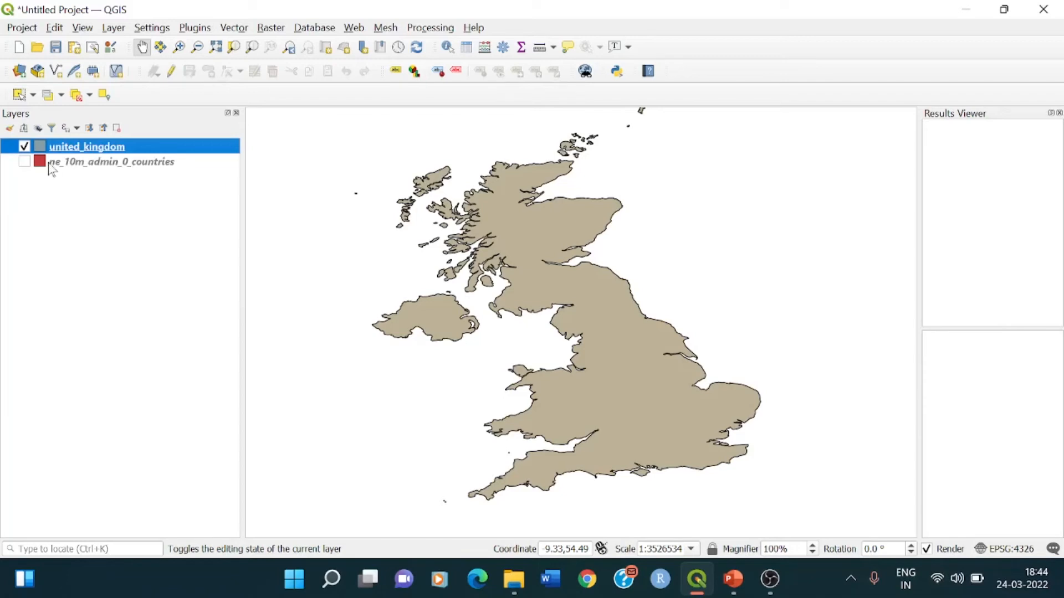
Set the project CRS from the united_kingdom layer, EPSG:27700 - OSGB 1936 / British National Grid
right_click(55, 147)
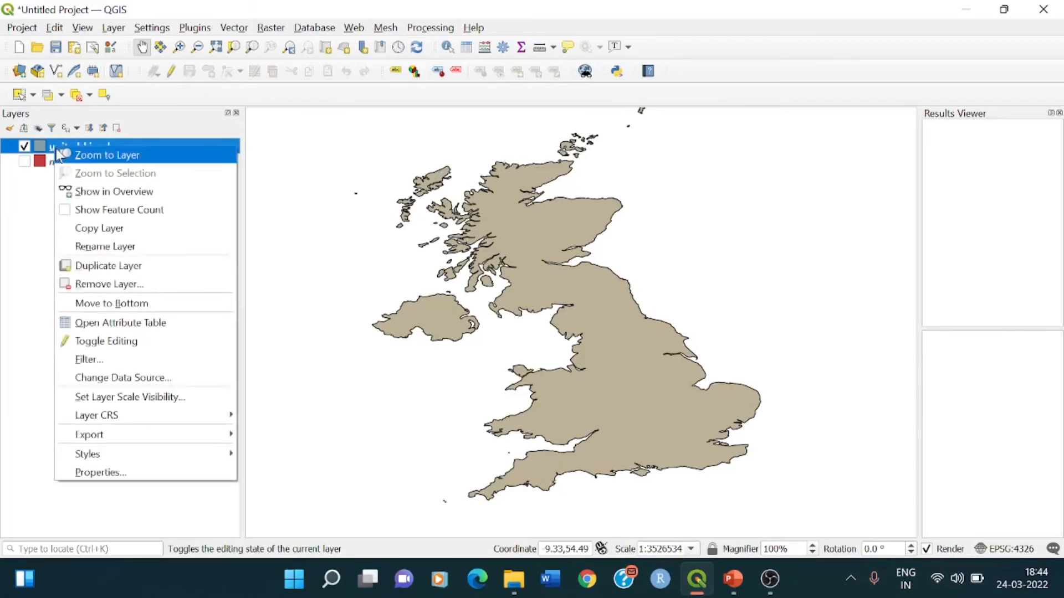
mouse_move(91, 421)
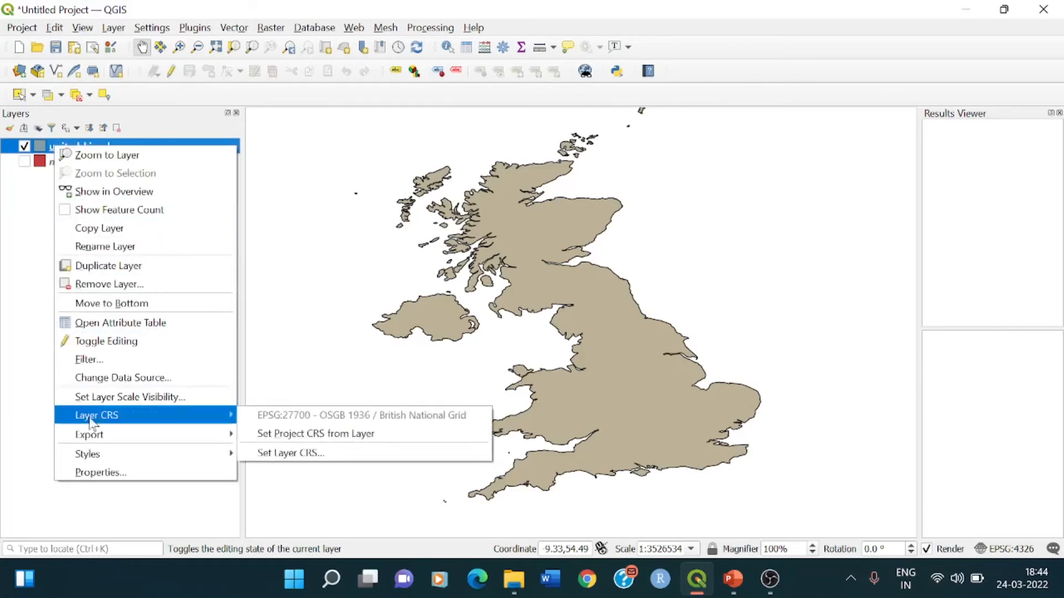
left_click(256, 438)
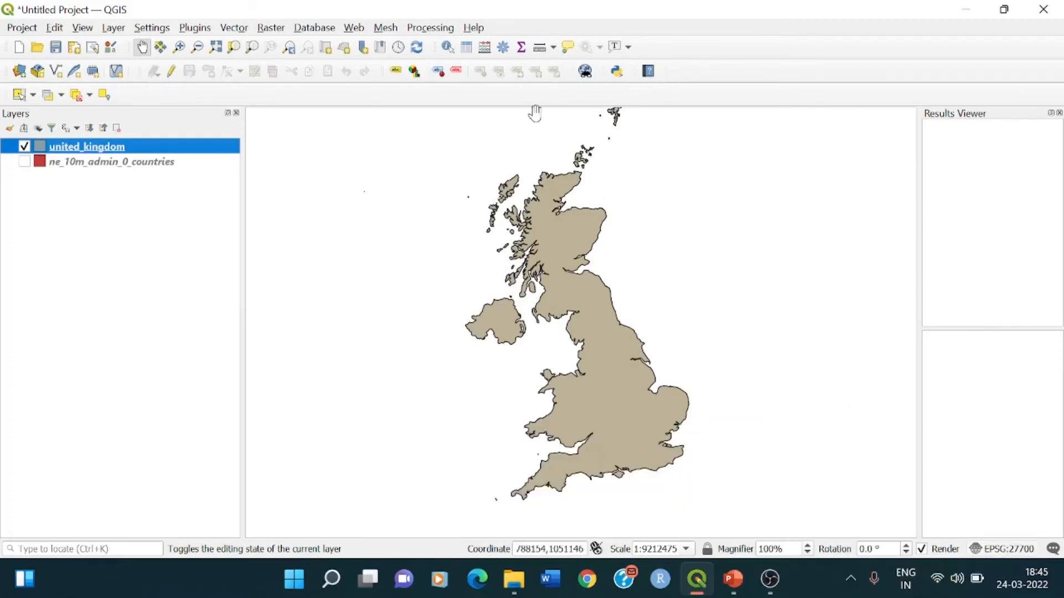
Add the raster layer MiniScale_(standard)_R23.tif from the RGB_TIF_compressed folder to the project
left_click(112, 30)
mouse_move(149, 83)
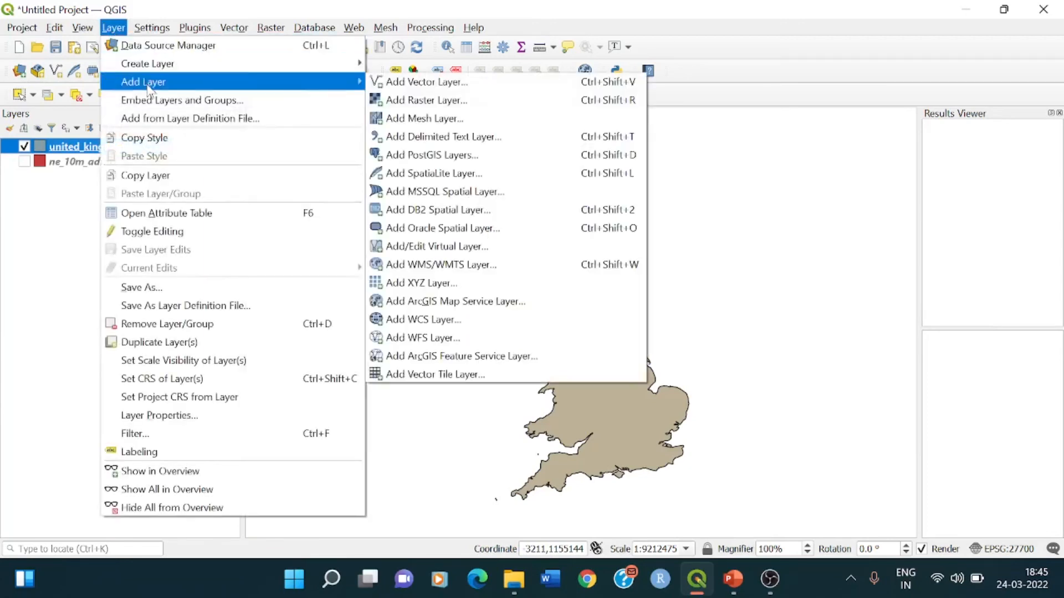
left_click(449, 101)
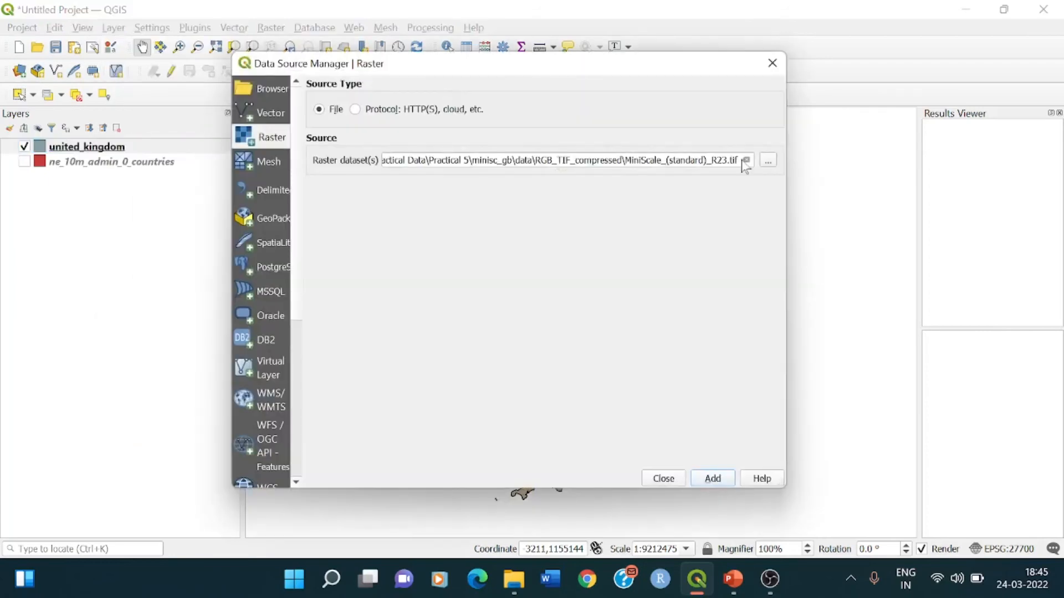
left_click(766, 162)
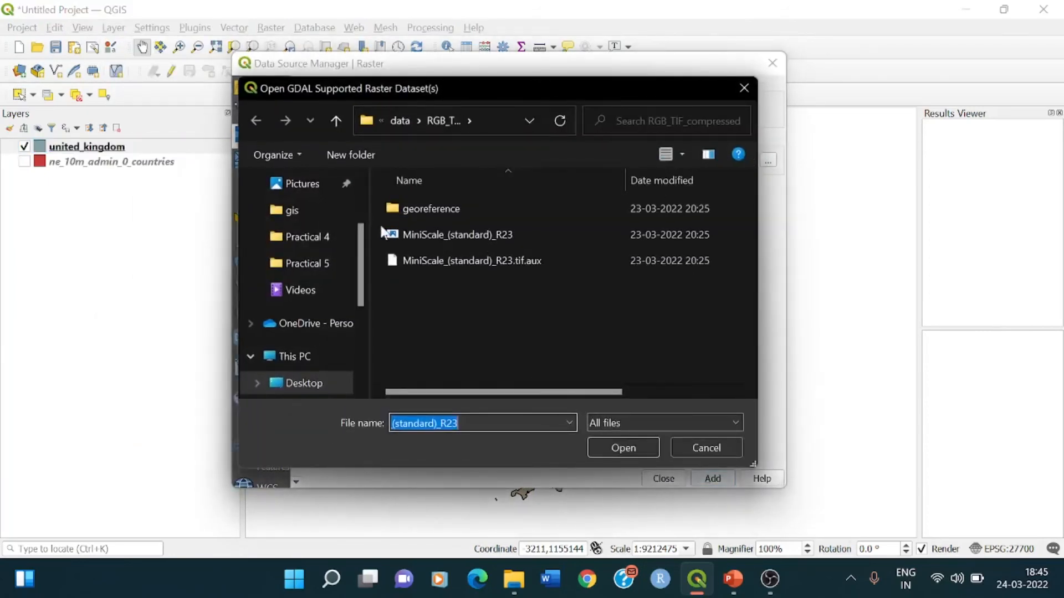
left_click(507, 238)
left_click(597, 450)
left_click(712, 478)
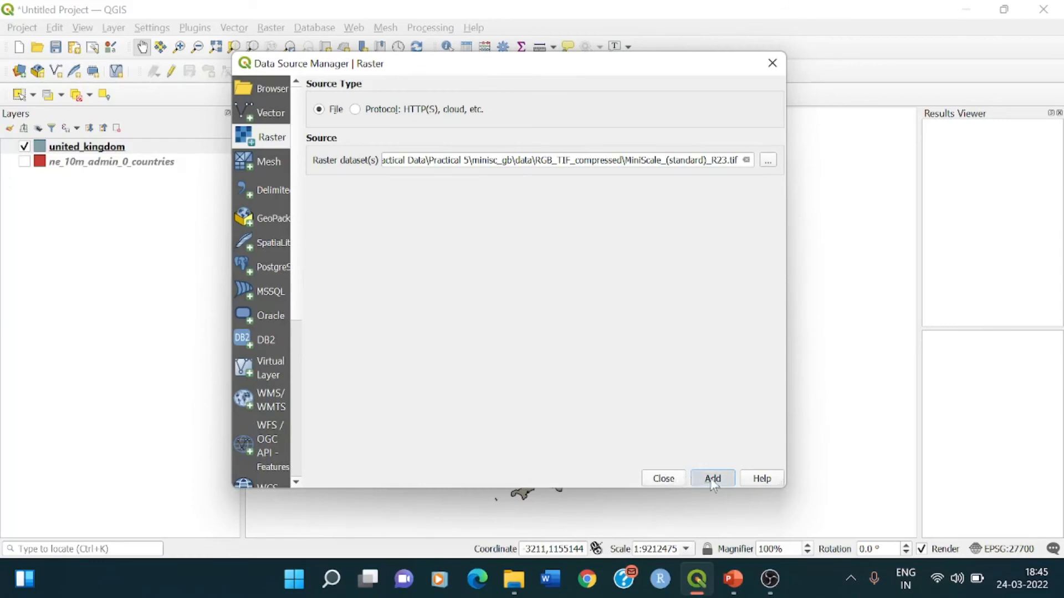
left_click(772, 63)
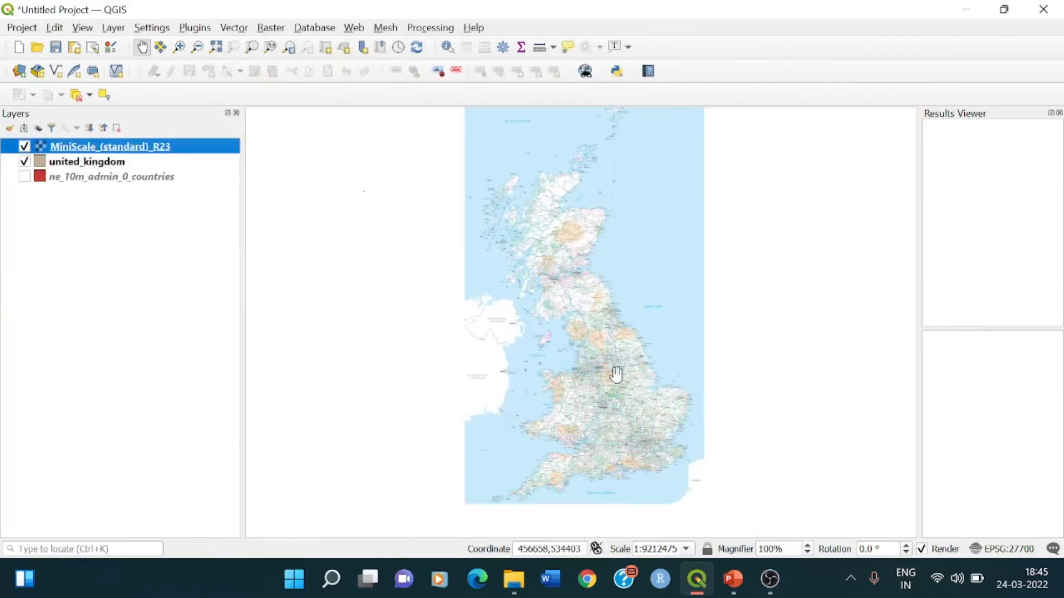
Examine the MiniScale_(standard)_R23 raster's detail around northern England, Scotland and Northern Ireland
scroll(581, 314, "up", 1)
scroll(581, 314, "up", 2)
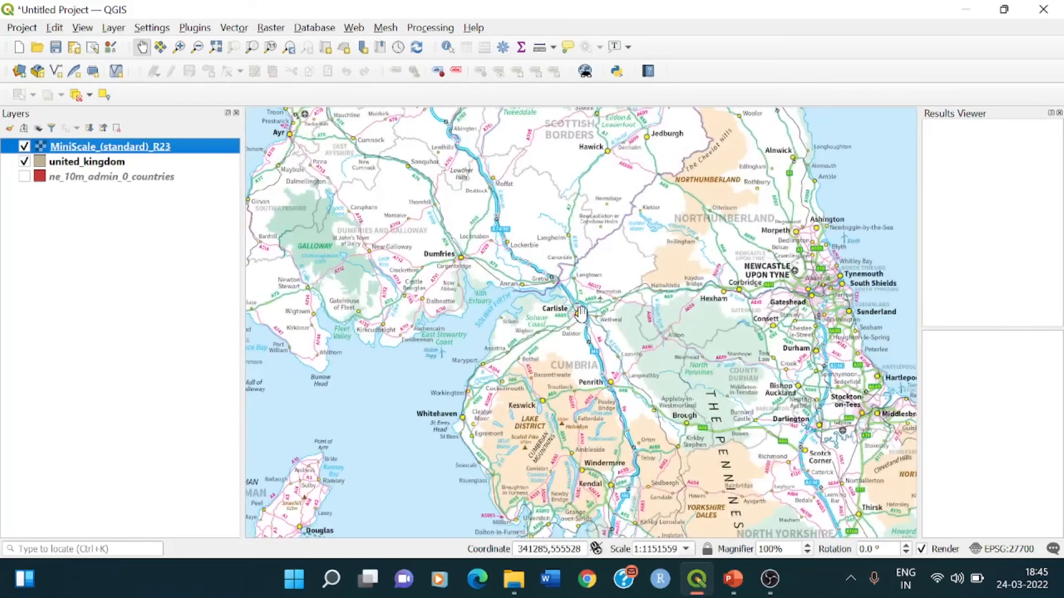
scroll(507, 333, "down", 1)
scroll(438, 391, "down", 1)
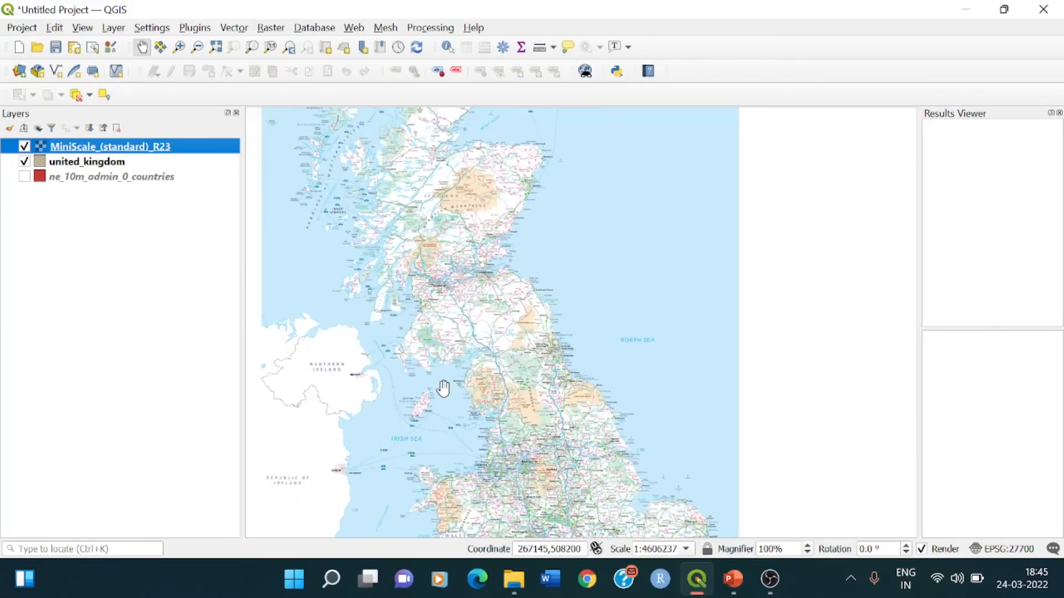
left_click_drag(442, 386, 609, 285)
left_click_drag(515, 239, 510, 235)
left_click(488, 207)
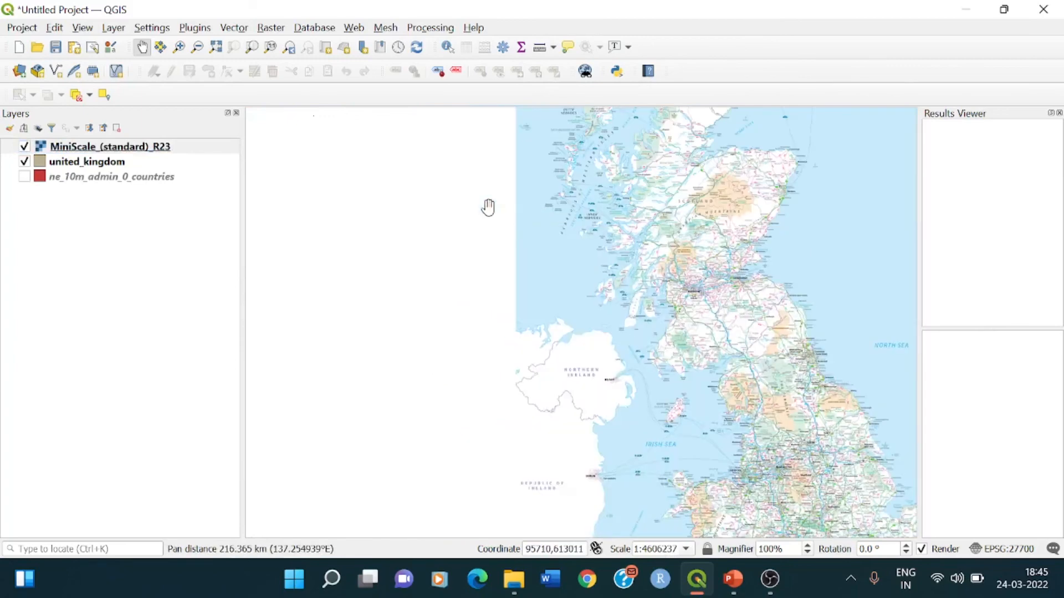
Switch the united_kingdom and MiniScale_(standard)_R23 layers off and on to compare them in the map
left_click(24, 162)
left_click(24, 147)
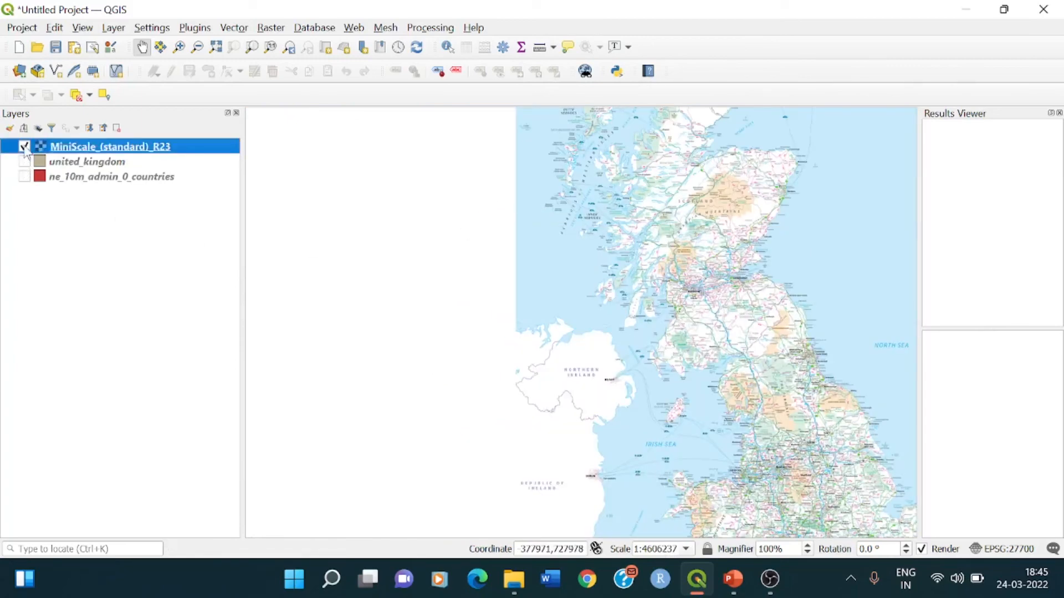
left_click(24, 161)
left_click(24, 146)
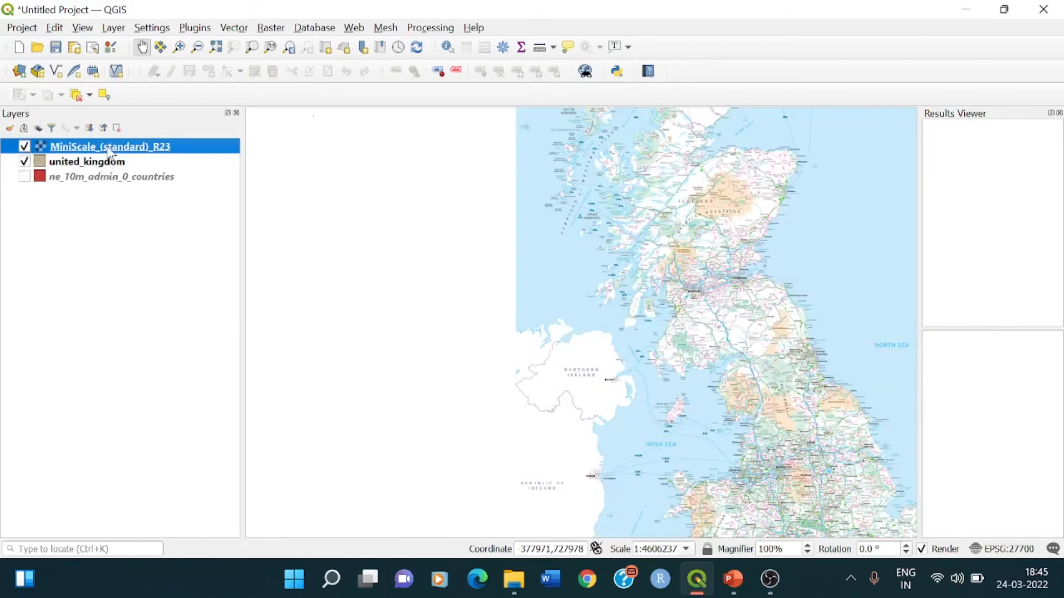
Place the MiniScale_(standard)_R23 raster below united_kingdom in the layer order and inspect how their coastlines align in western Scotland
left_click_drag(108, 147, 111, 175)
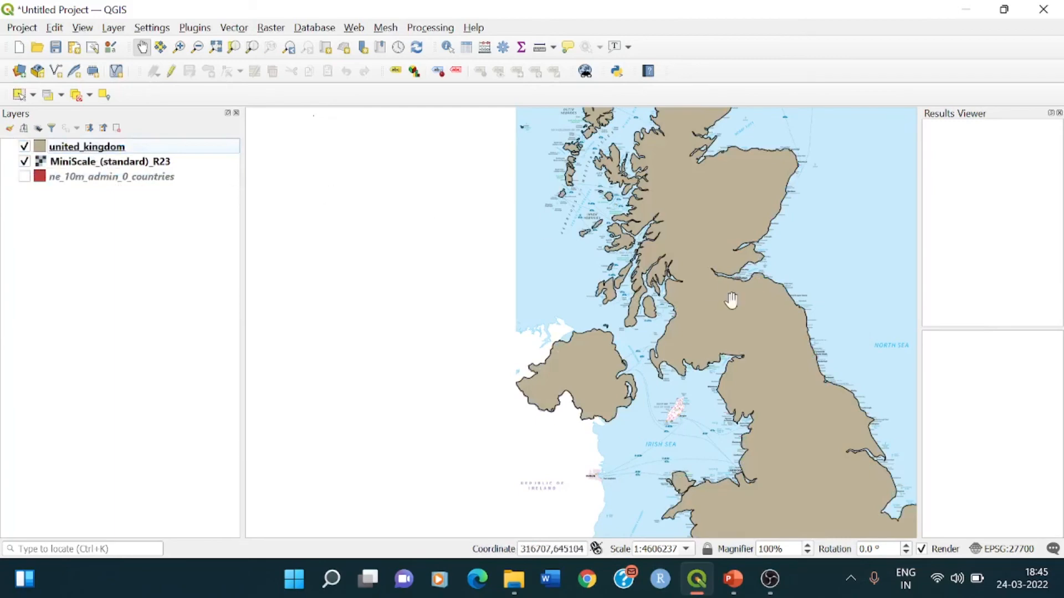
scroll(732, 300, "up", 2)
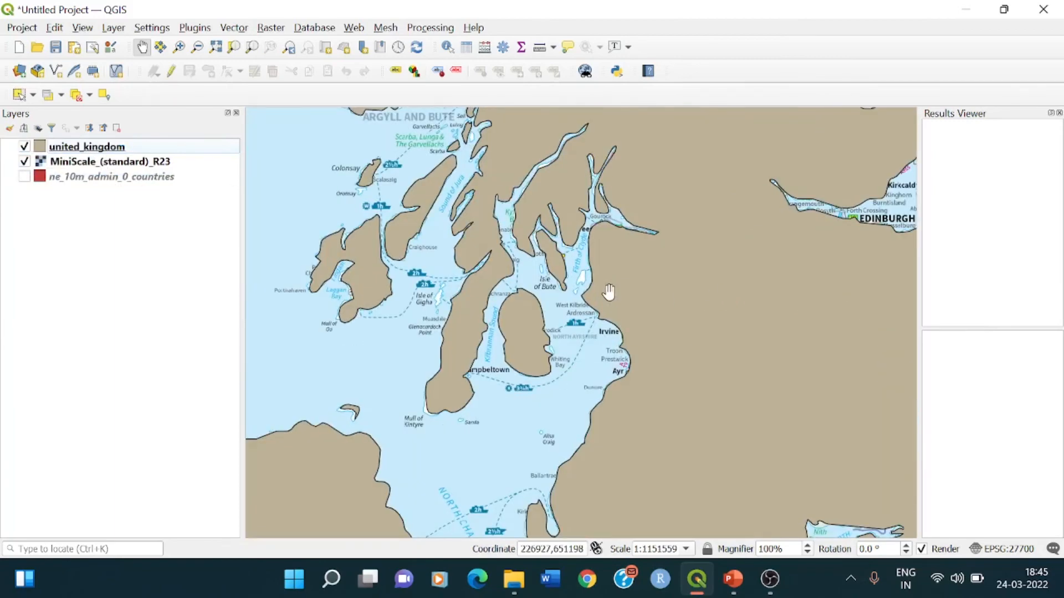
scroll(404, 336, "down", 2)
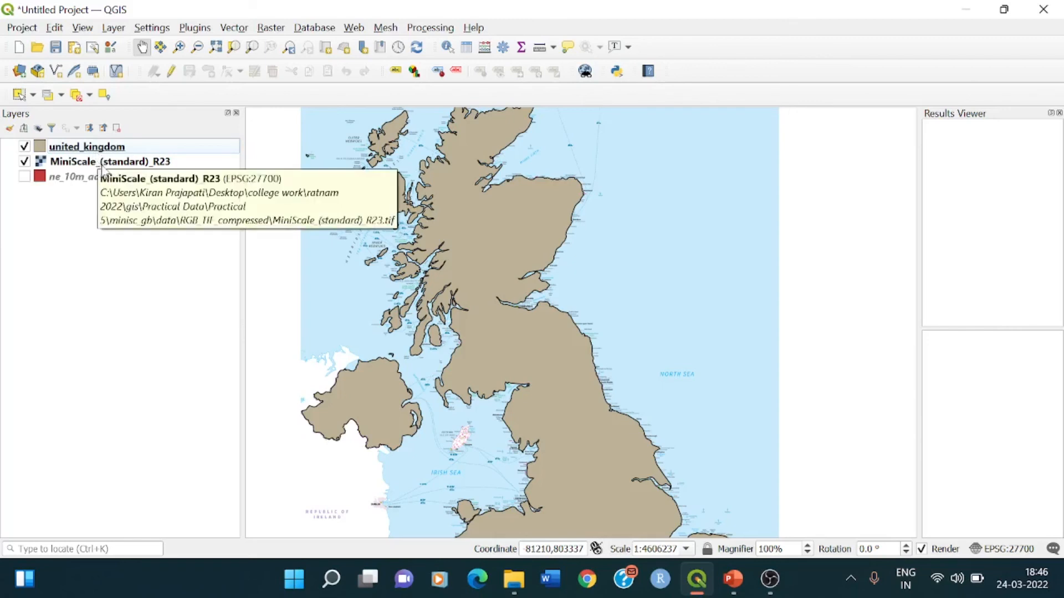
Examine the CRS in the MiniScale_(standard)_R23 layer's information and compare it with the project CRS
left_click(124, 162)
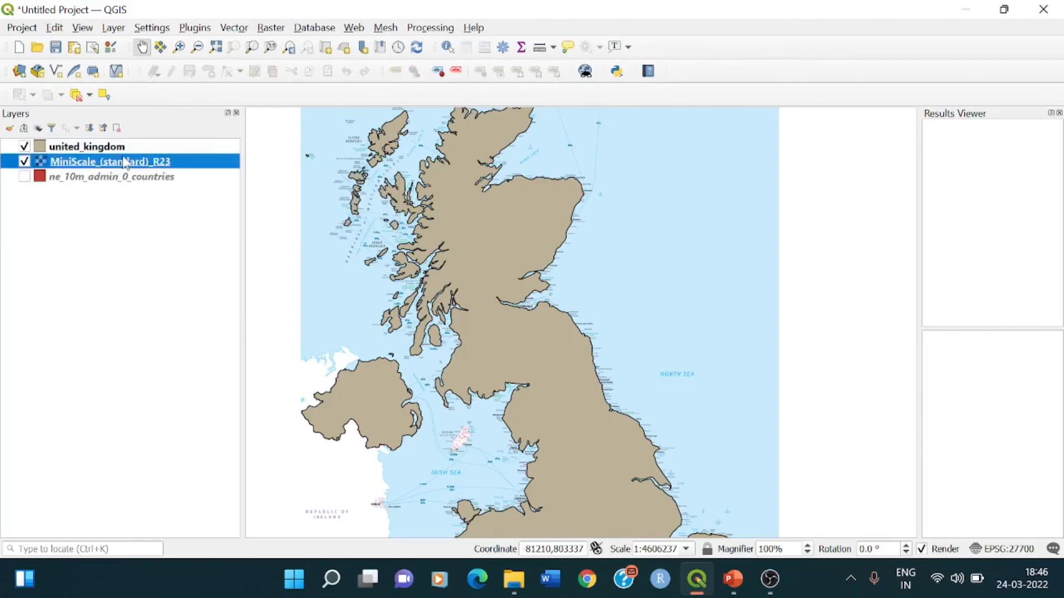
right_click(124, 162)
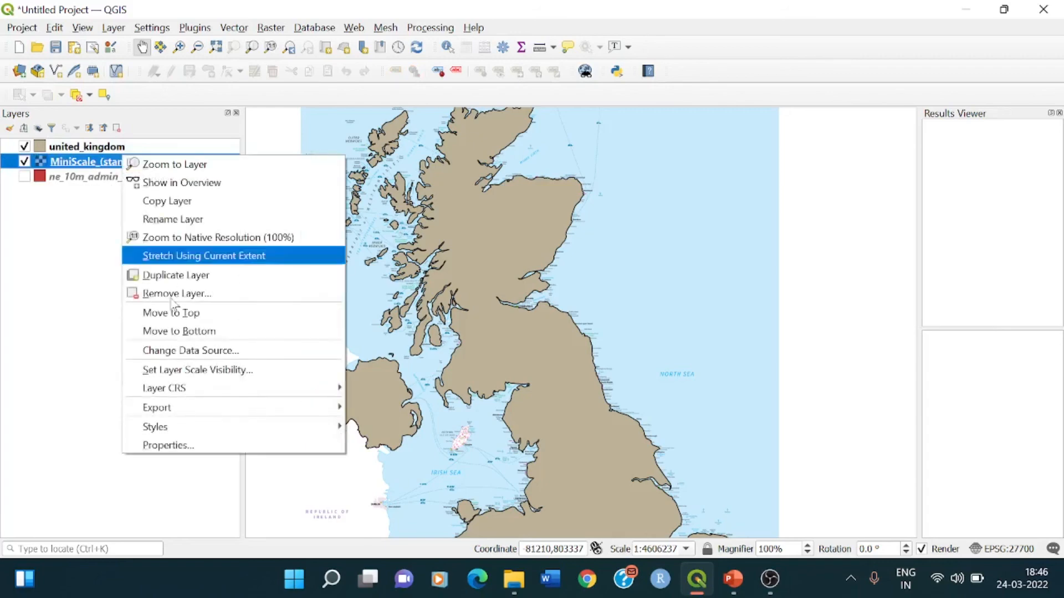
left_click(181, 446)
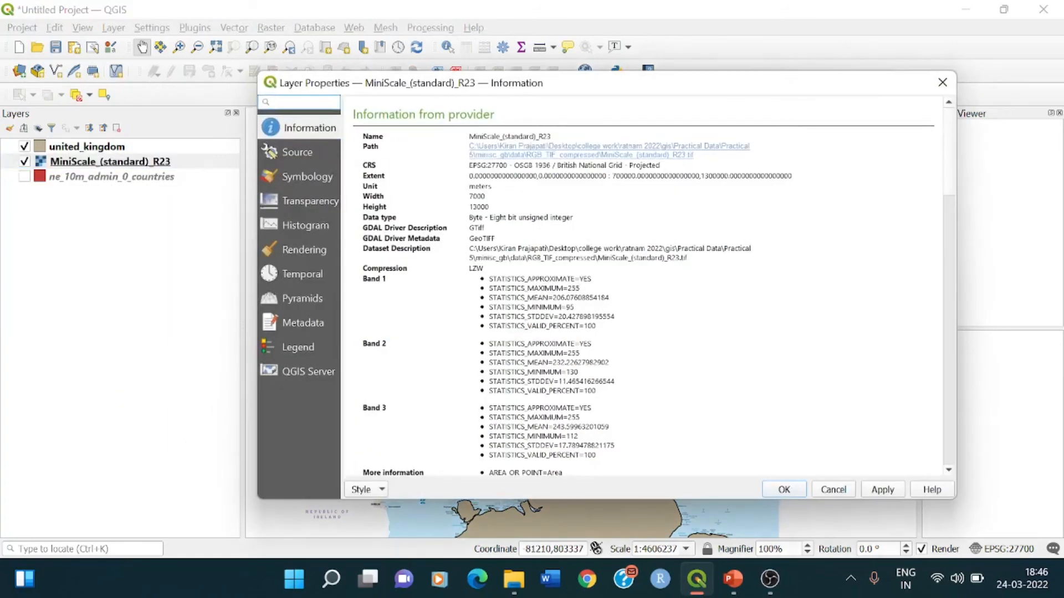
left_click_drag(466, 166, 508, 166)
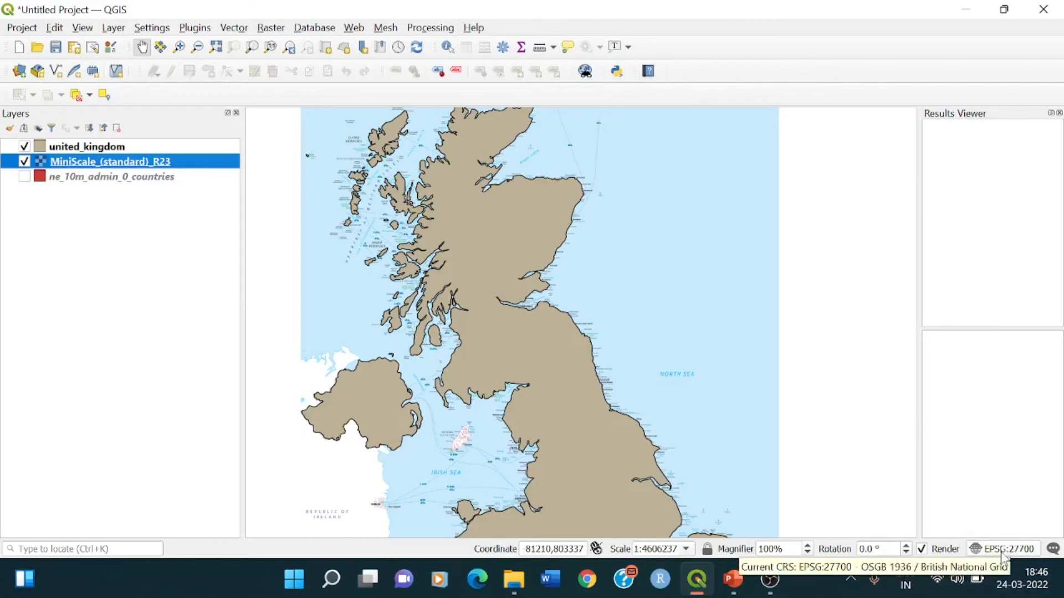
Check the united_kingdom layer's assigned CRS against the project CRS
left_click(57, 148)
right_click(57, 149)
mouse_move(152, 415)
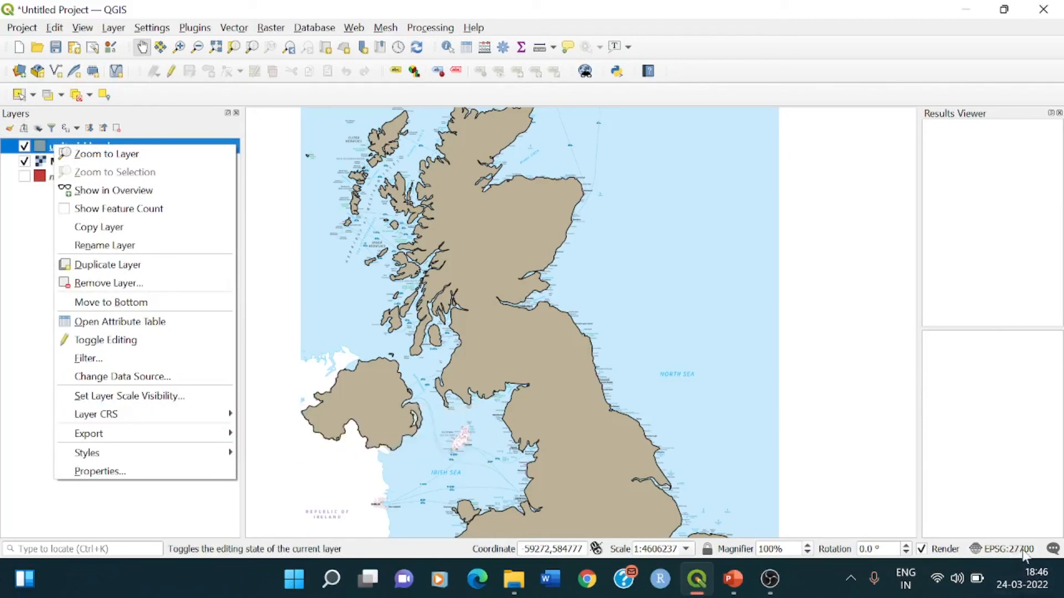
left_click(36, 212)
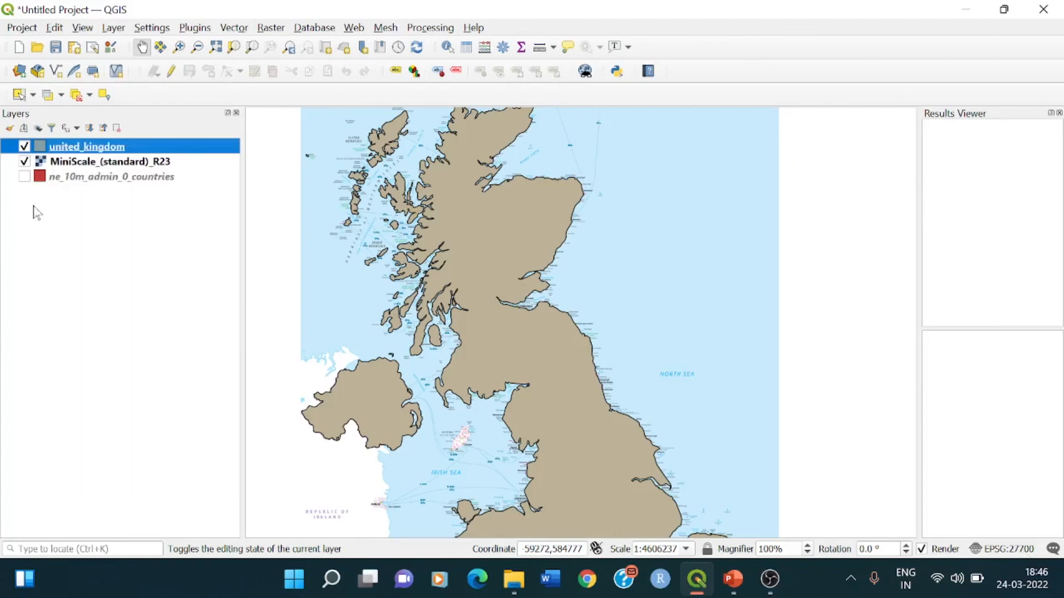
Review the MiniScale_(standard)_R23 layer's information once more to compare its CRS with that of united_kingdom
left_click(102, 163)
right_click(103, 167)
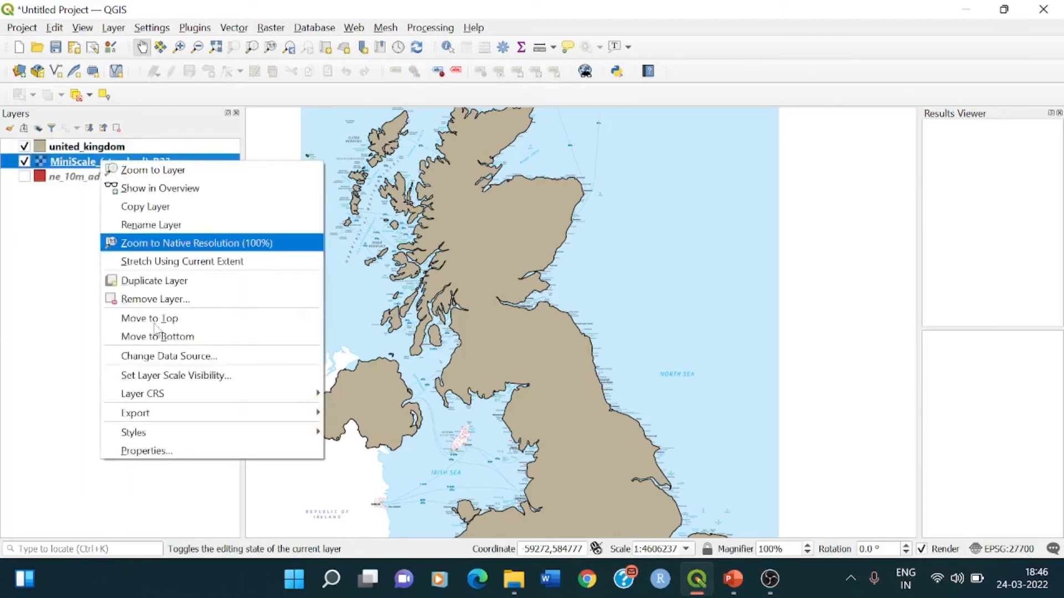
left_click(166, 451)
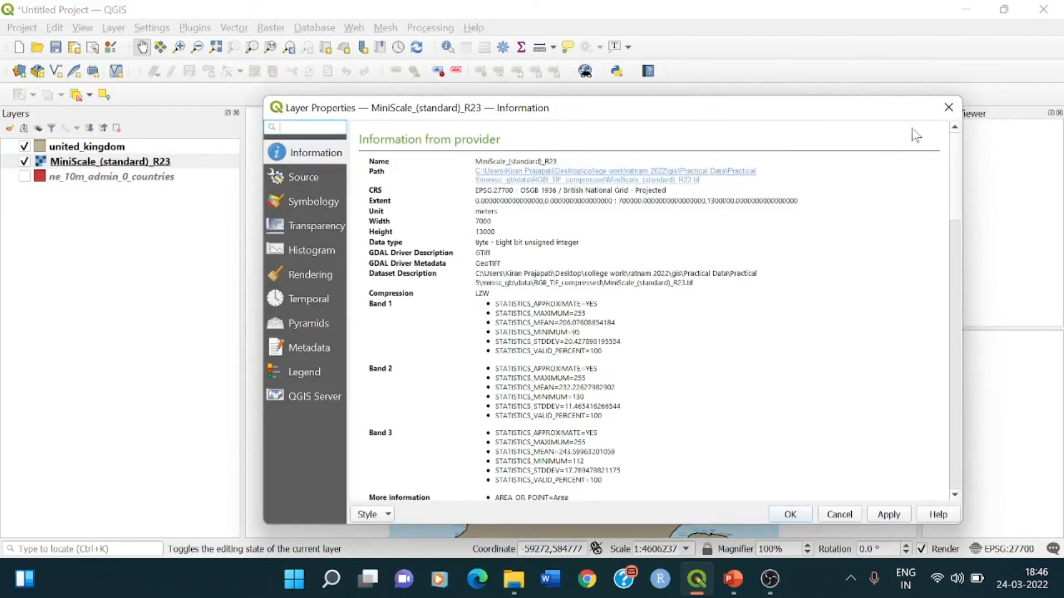
left_click(947, 107)
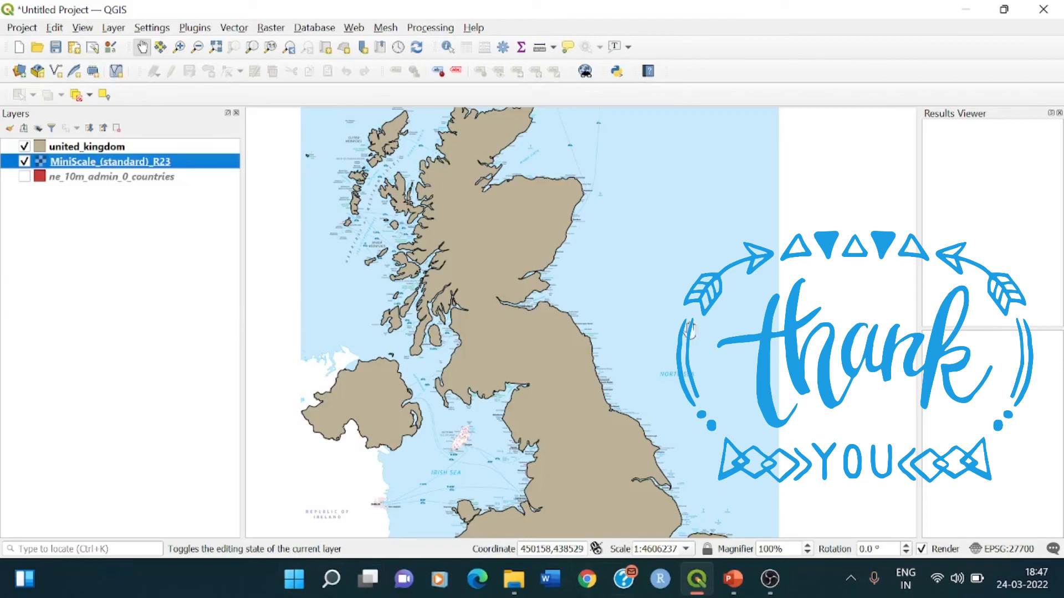
scroll(724, 303, "down", 1)
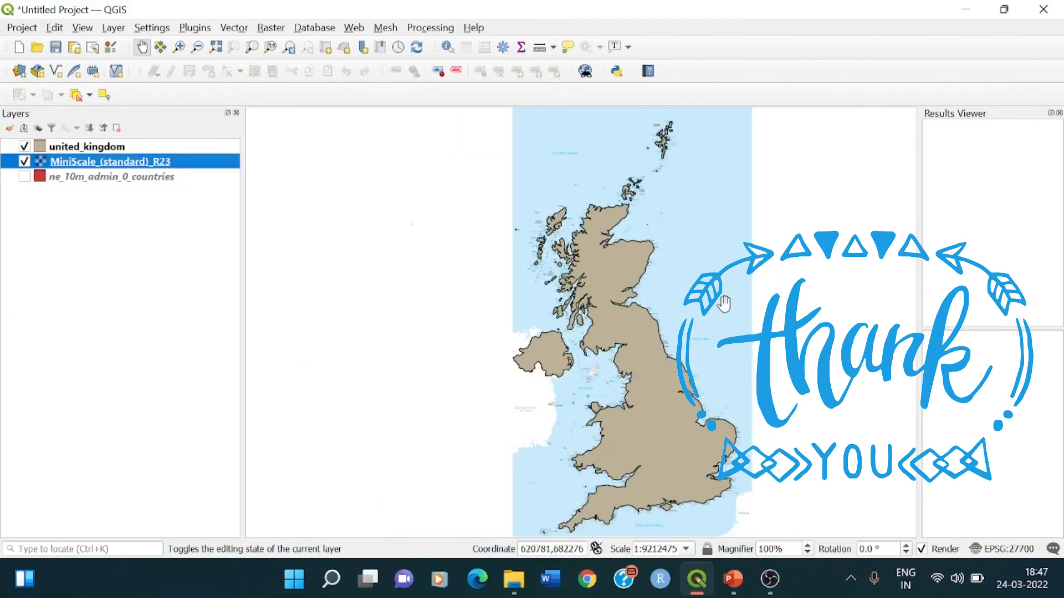
scroll(724, 303, "up", 1)
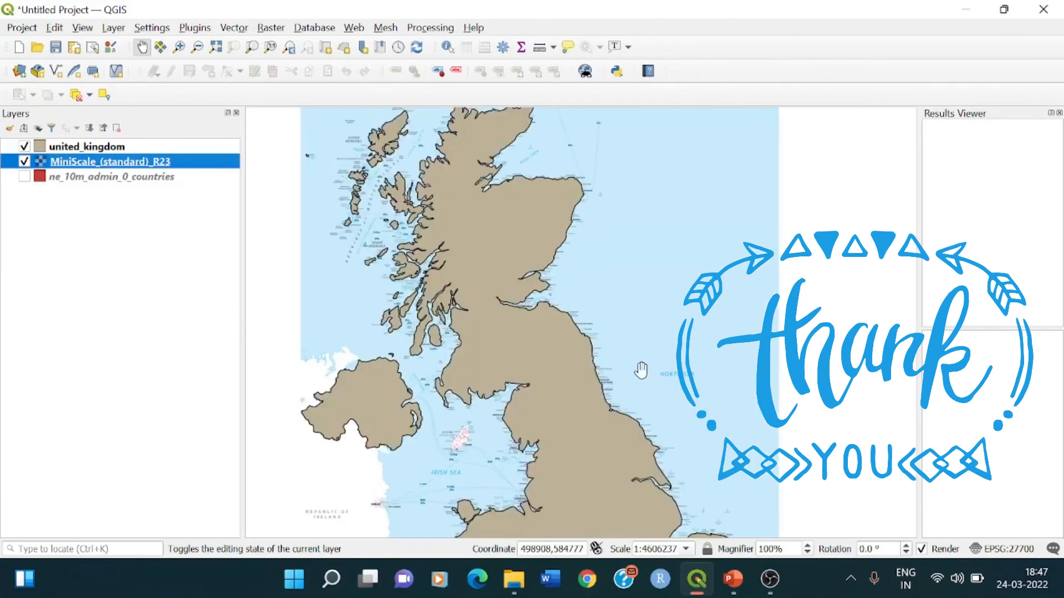